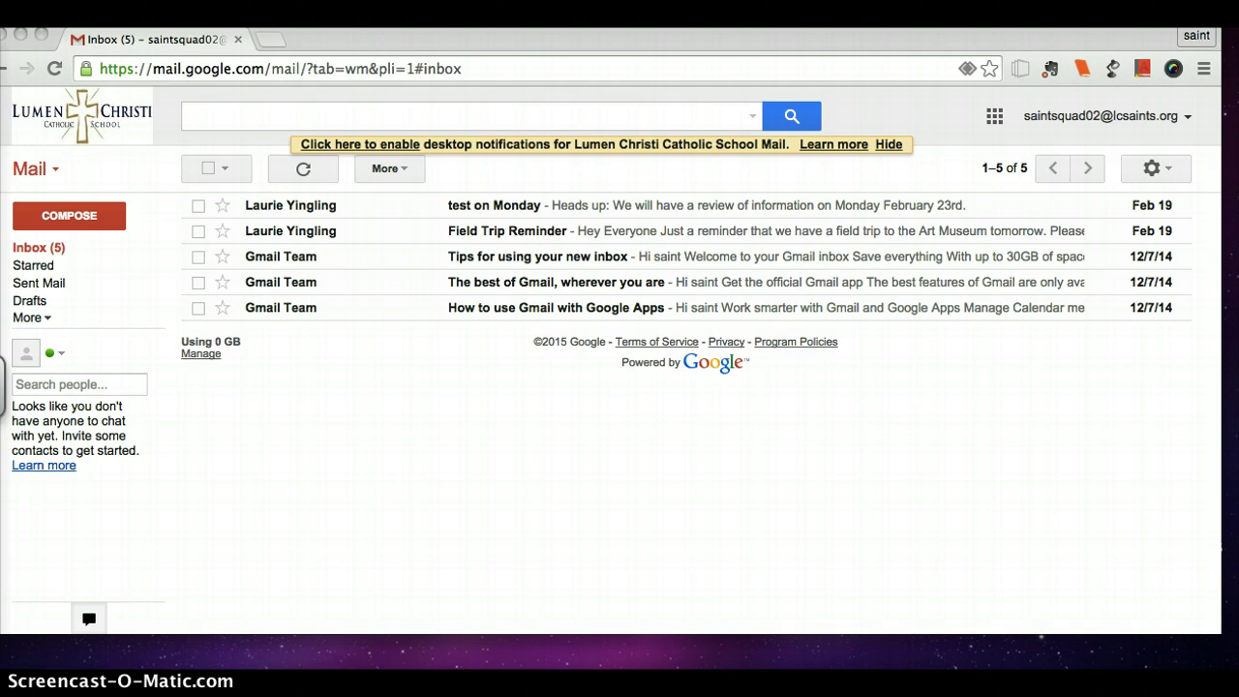
Focus the browser and tick the checkbox of the 'test on Monday' inbox message.
click(200, 471)
click(237, 526)
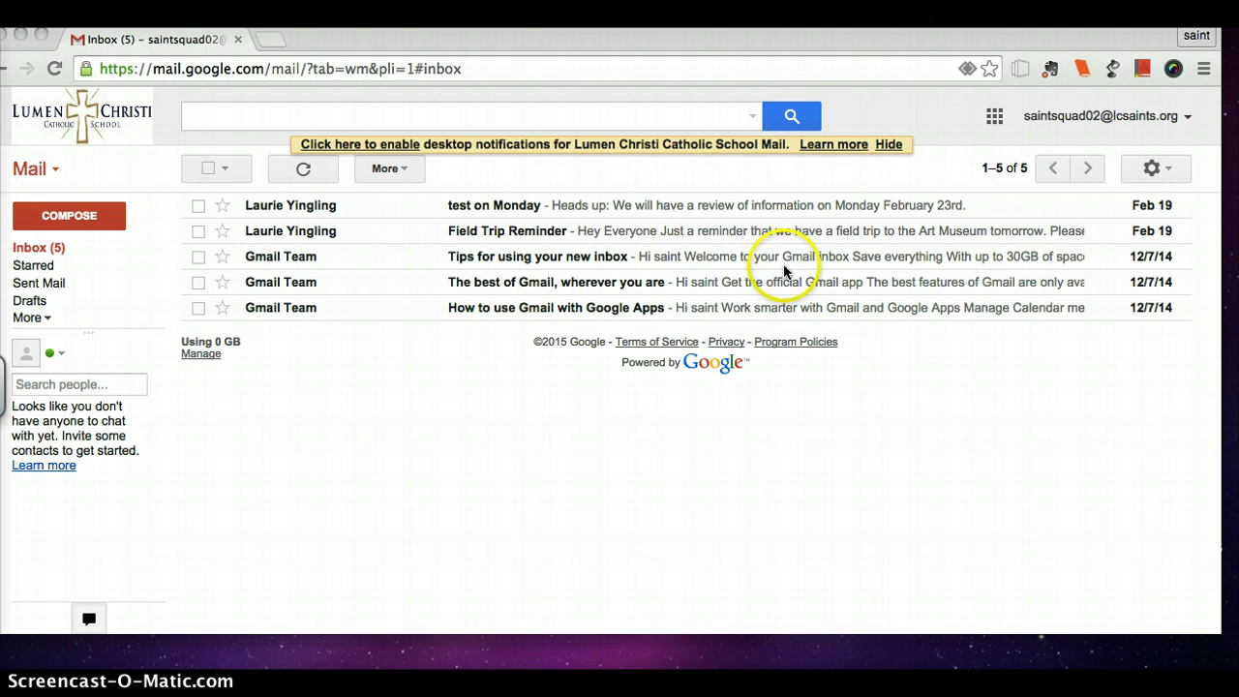
click(201, 221)
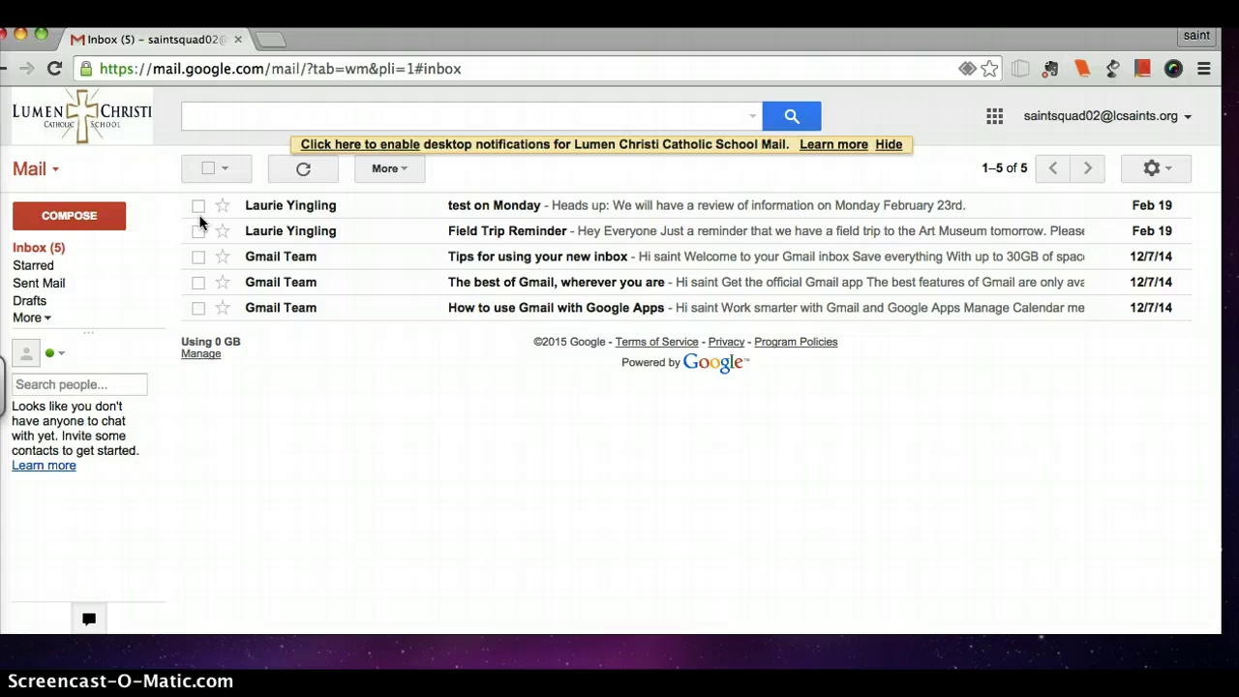
click(198, 206)
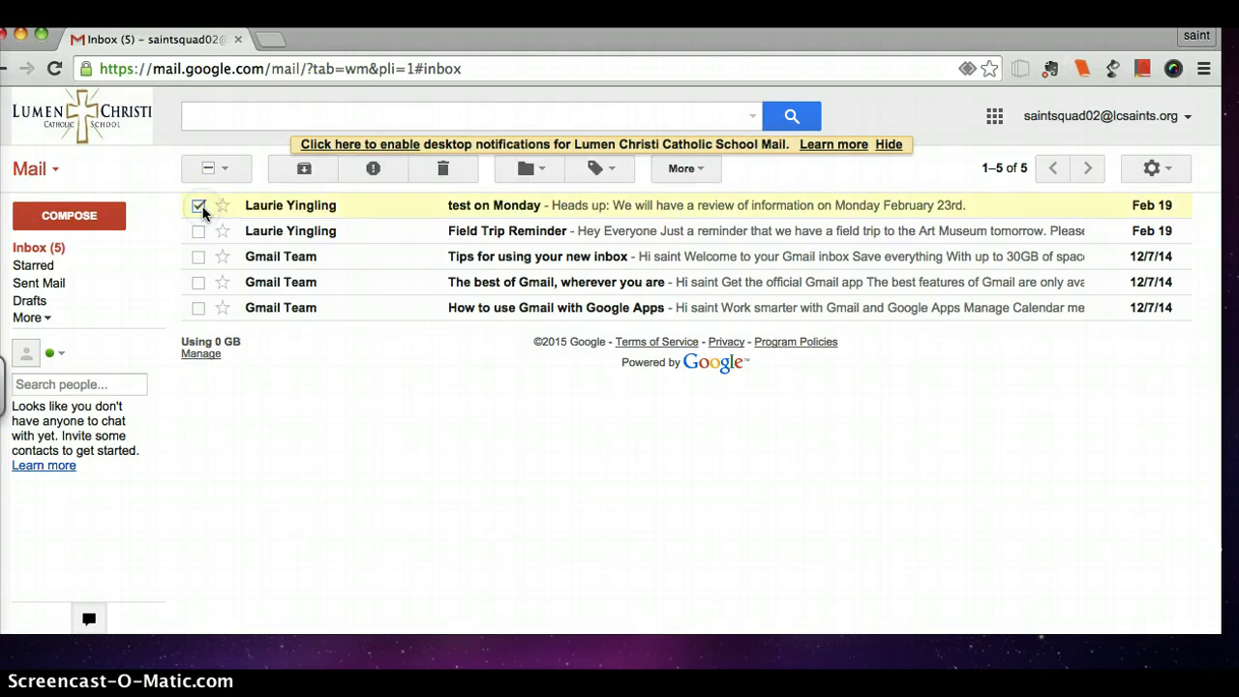
click(201, 207)
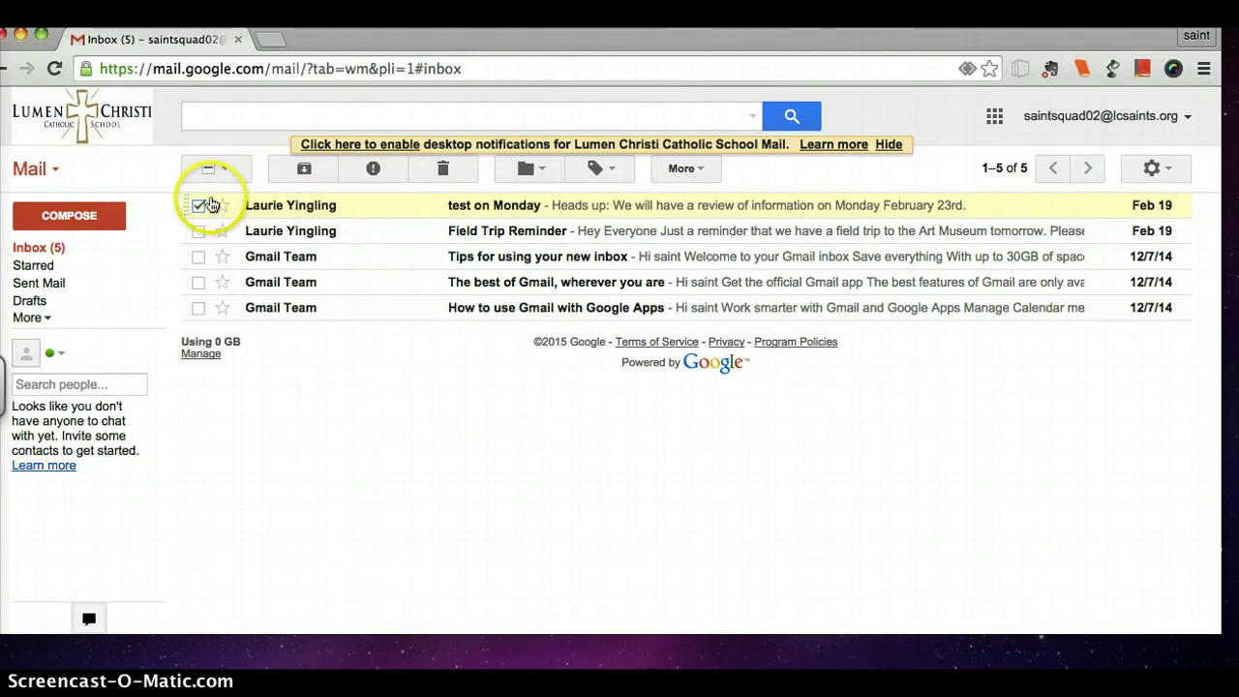
Read the 'test on Monday' message, then go back to the inbox list.
click(258, 211)
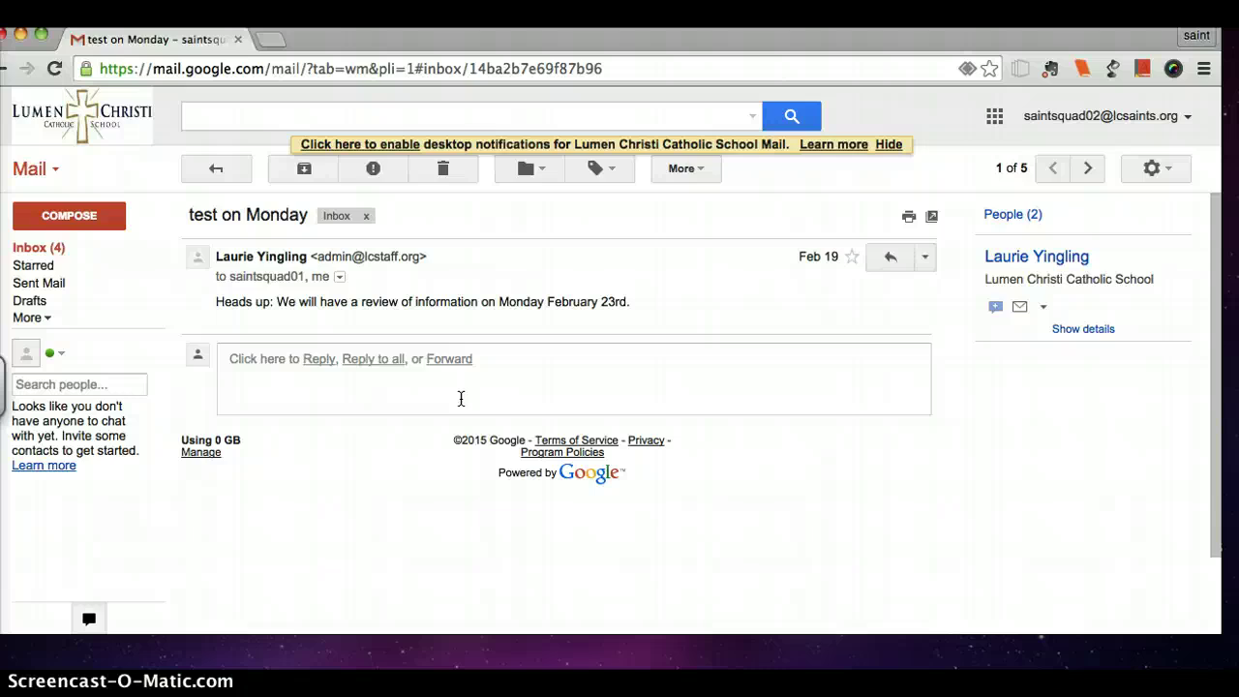
click(5, 74)
click(91, 221)
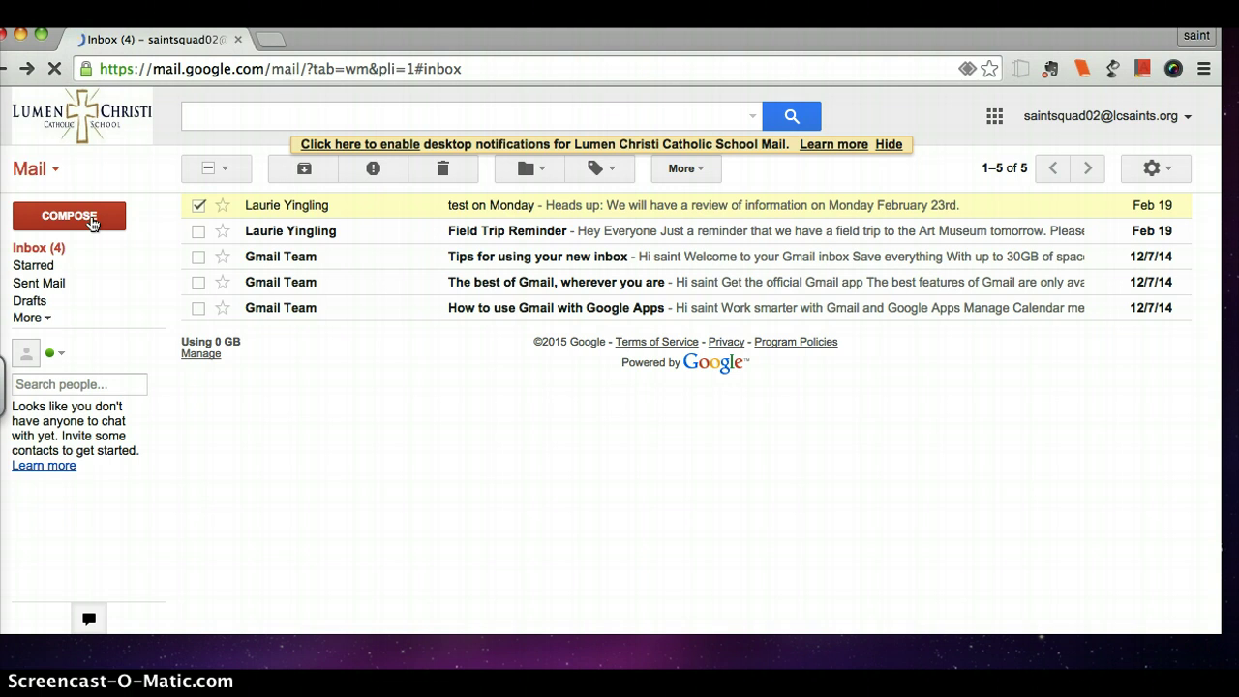
Start a new message addressed to the Saint Squad contact, picked from the autocomplete suggestion.
click(92, 222)
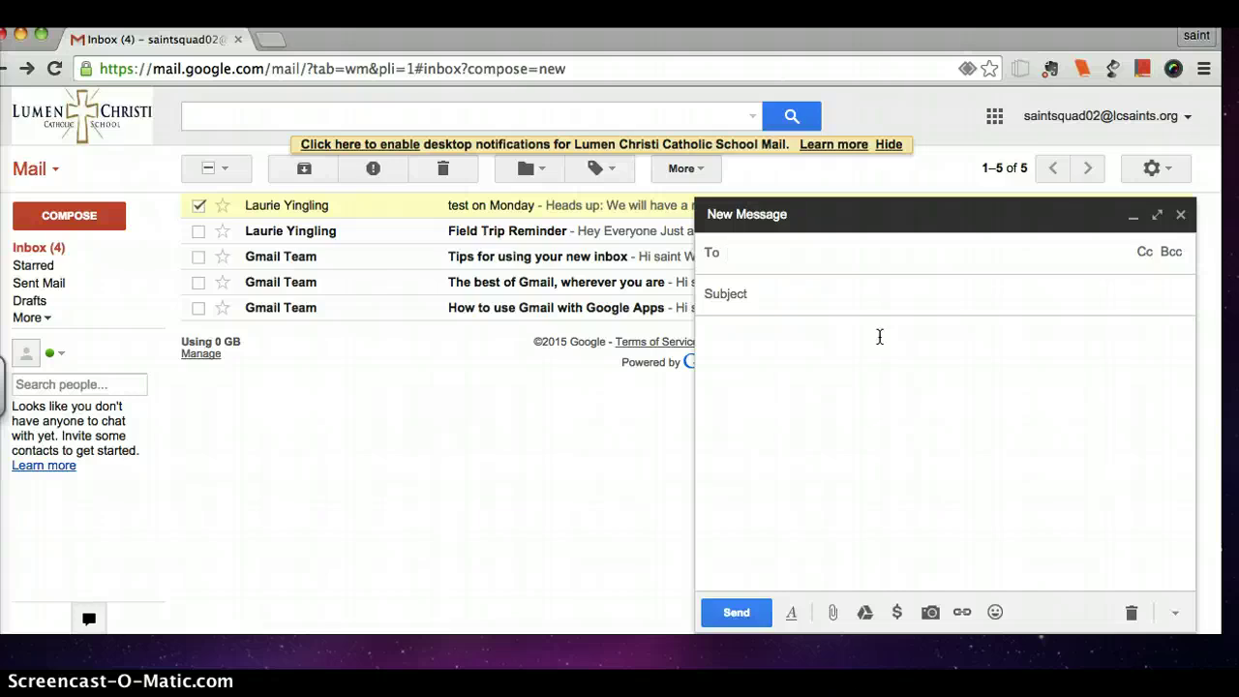
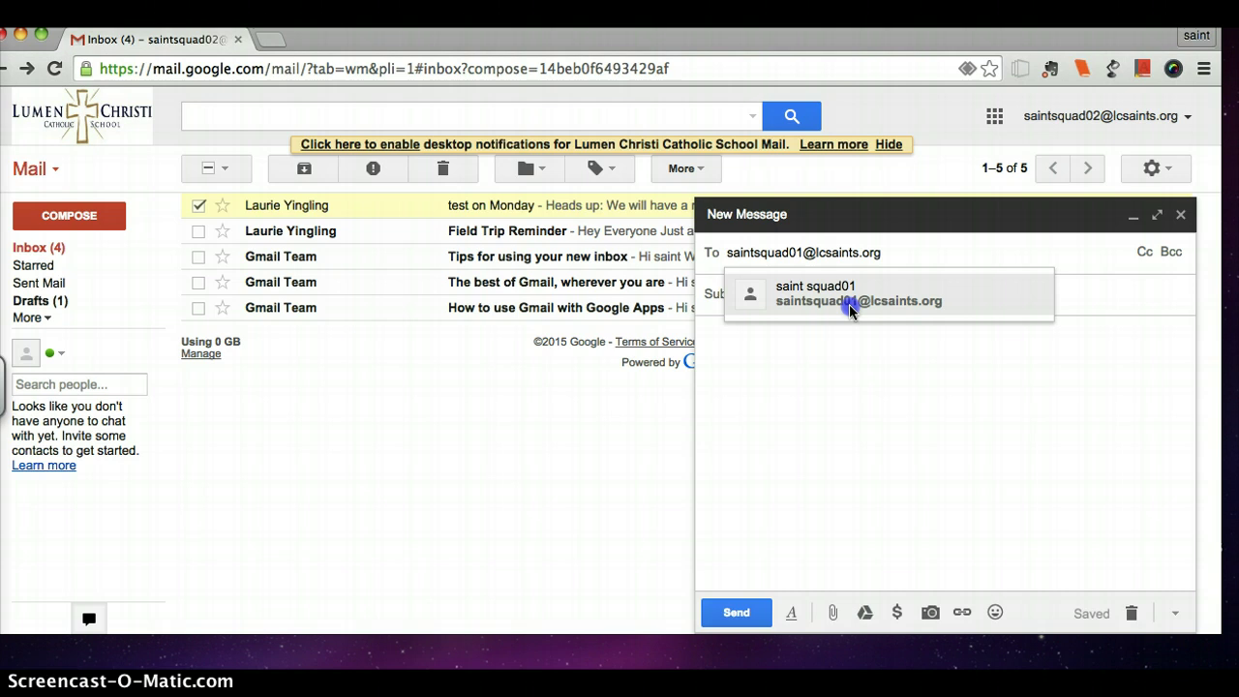
click(849, 304)
click(847, 305)
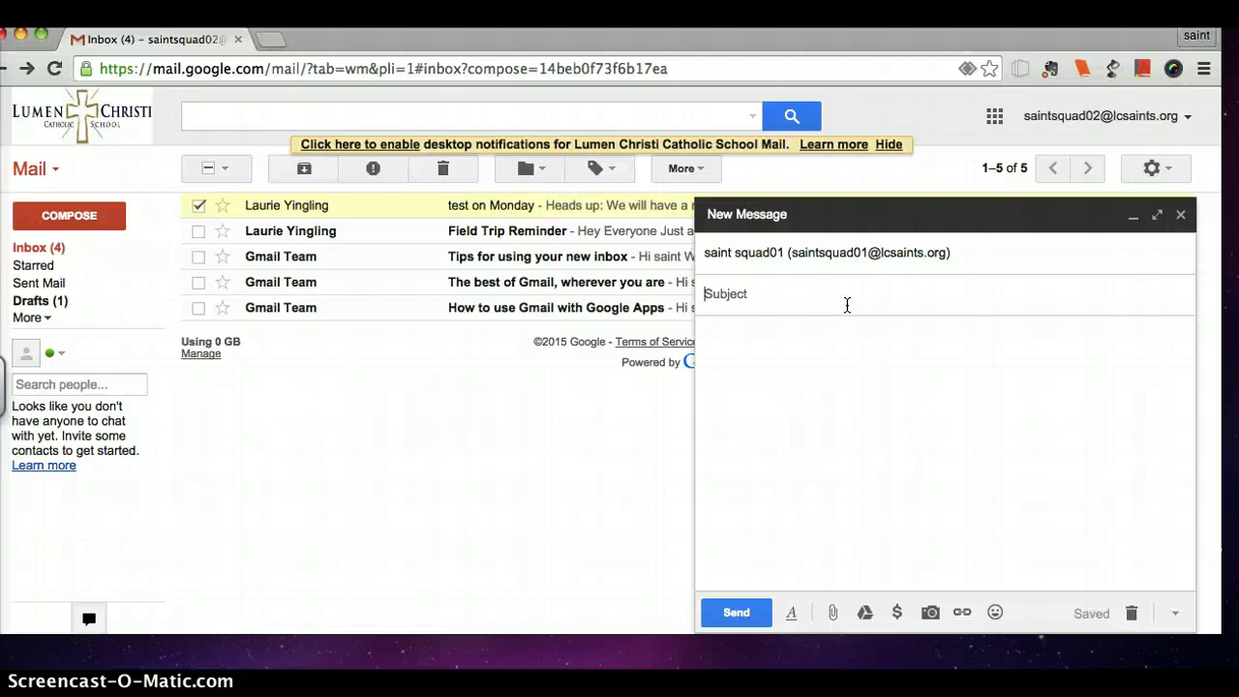
Give the draft the subject 'email Project' and move to the body.
text(email Proje)
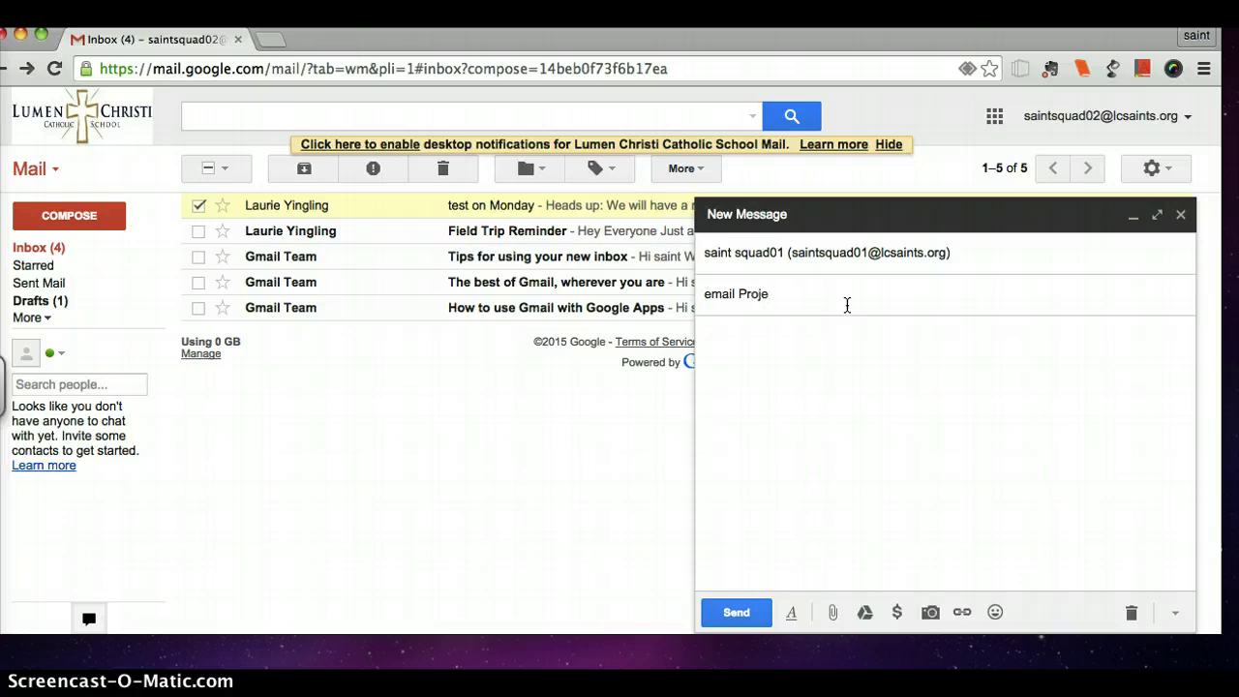
text(ct)
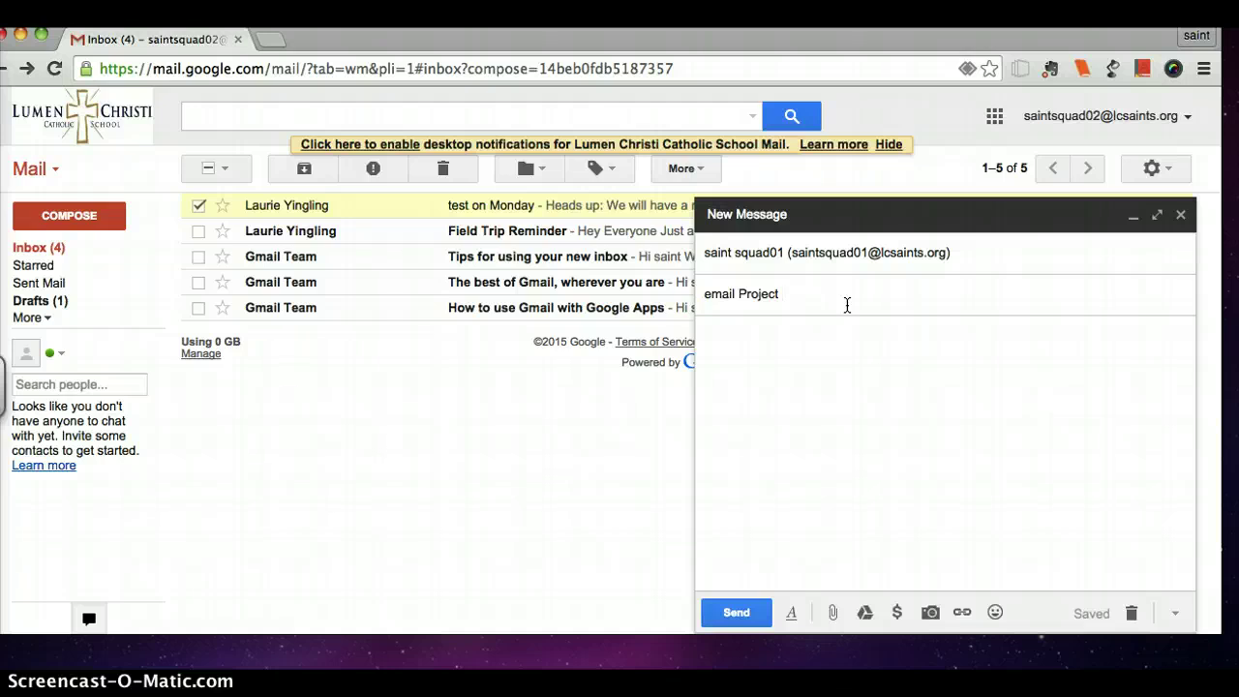
click(885, 354)
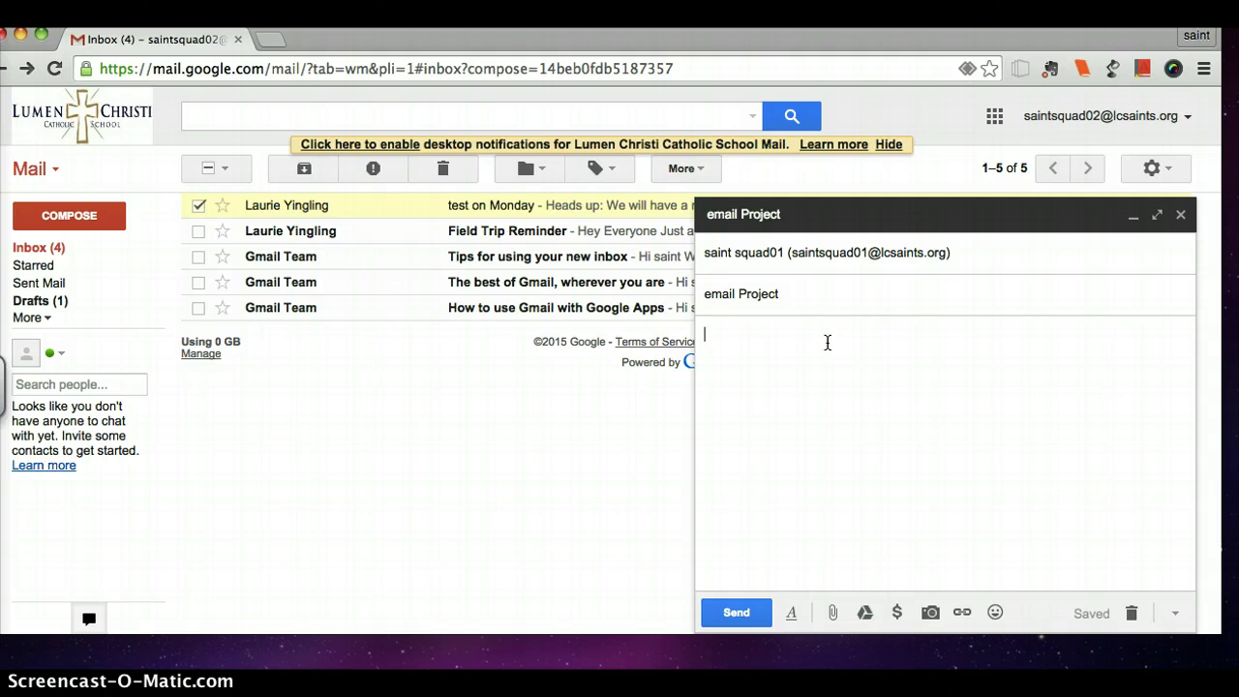
Write 'Dear Saint Squad members' and ask whether the whale picture may be used in the project.
text(Dear Saint Squad )
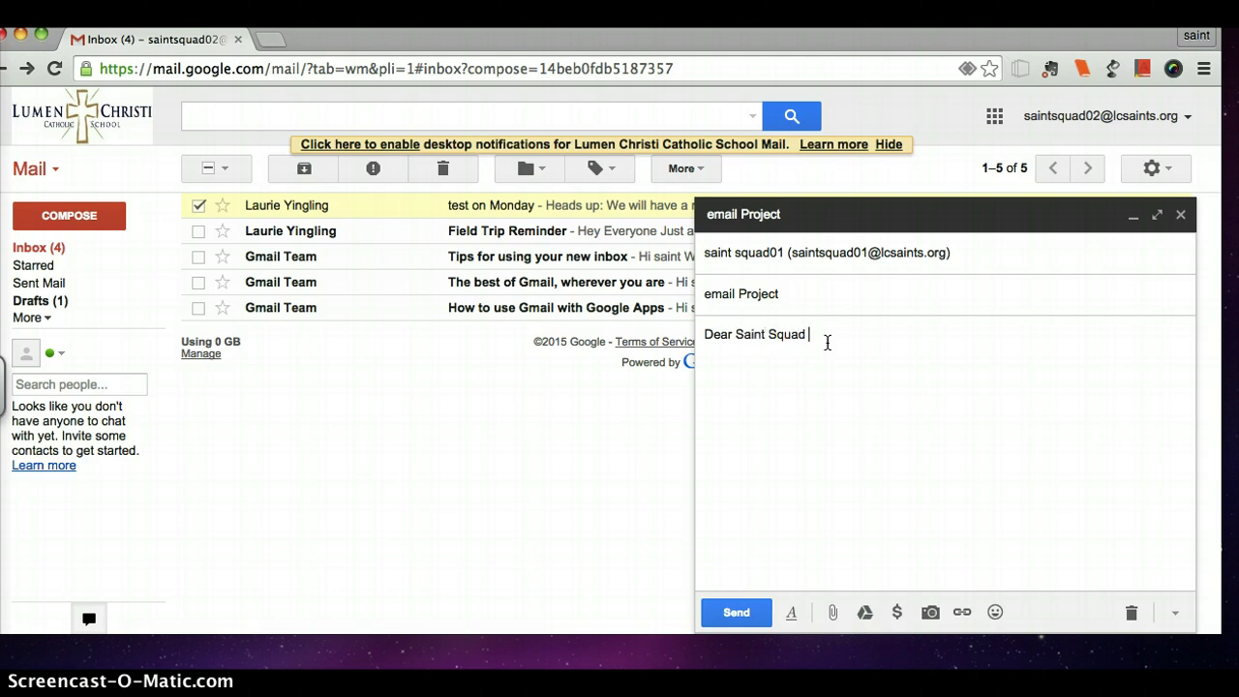
text(members,)
click(776, 296)
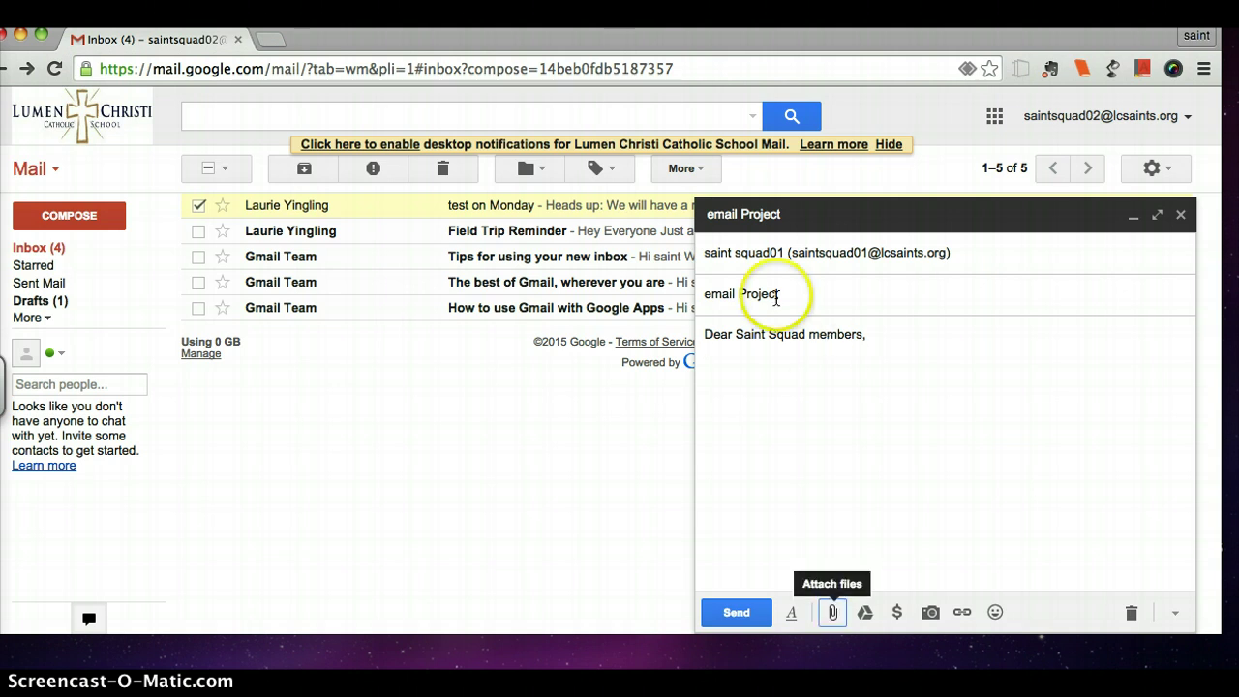
click(748, 360)
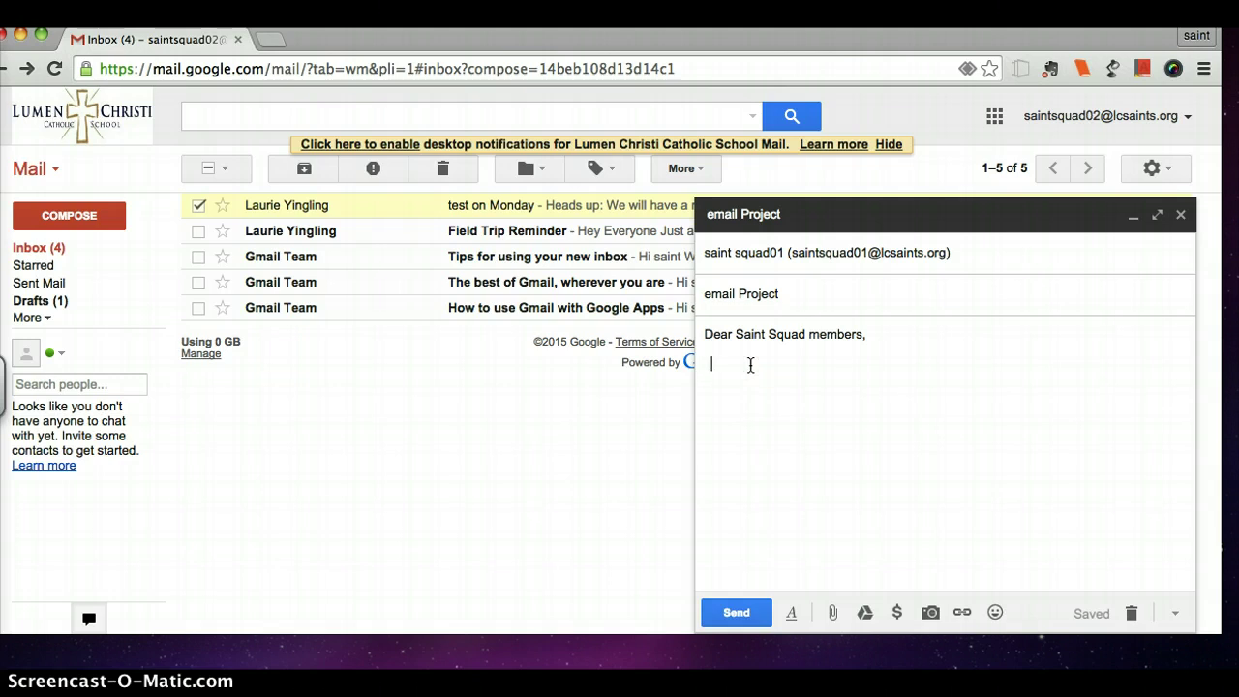
text(I)
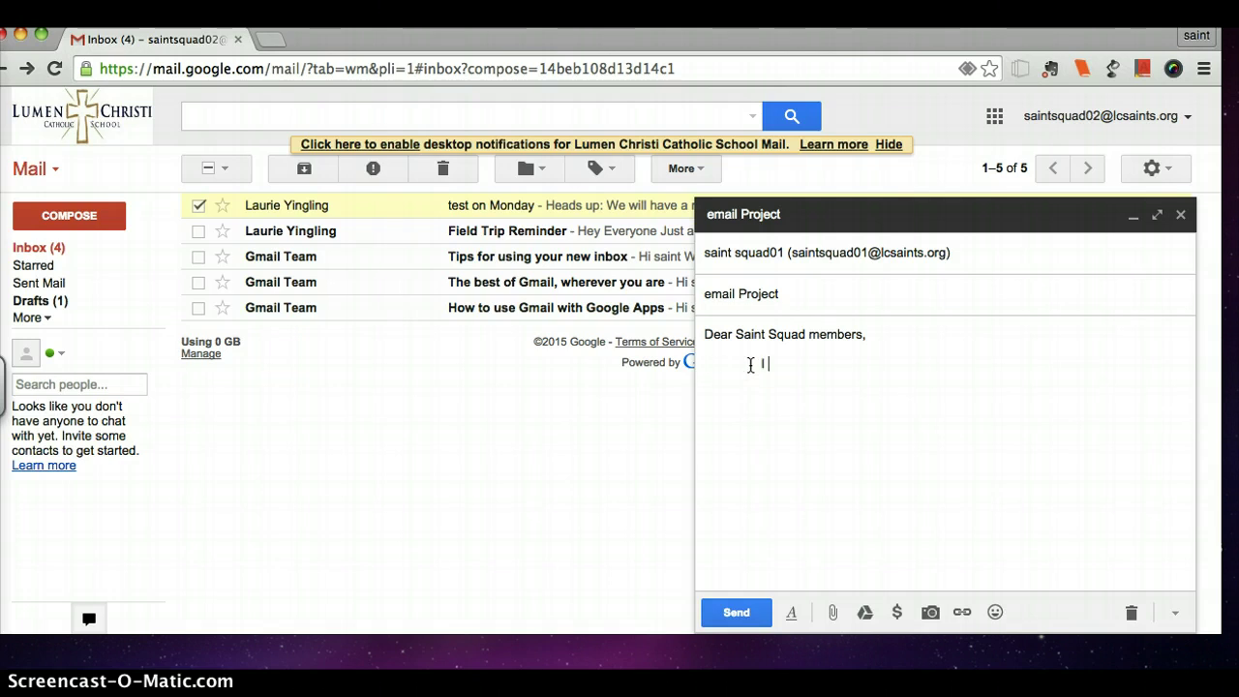
text( have foun)
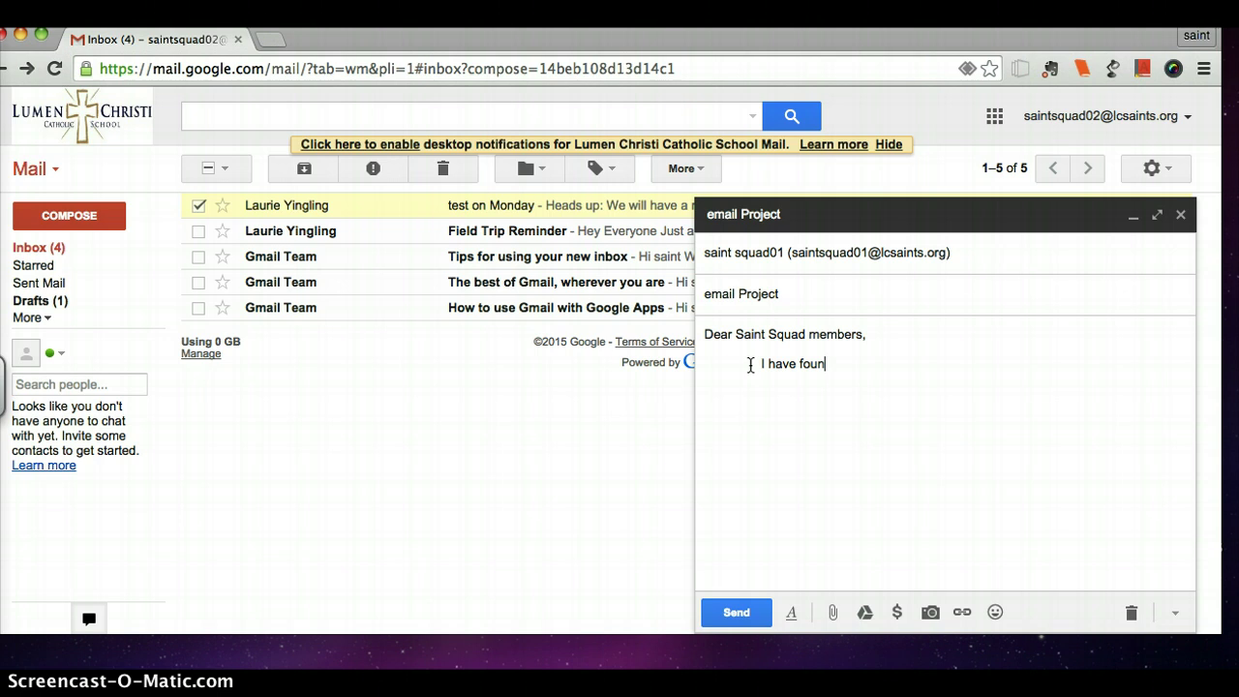
text(d this great pict)
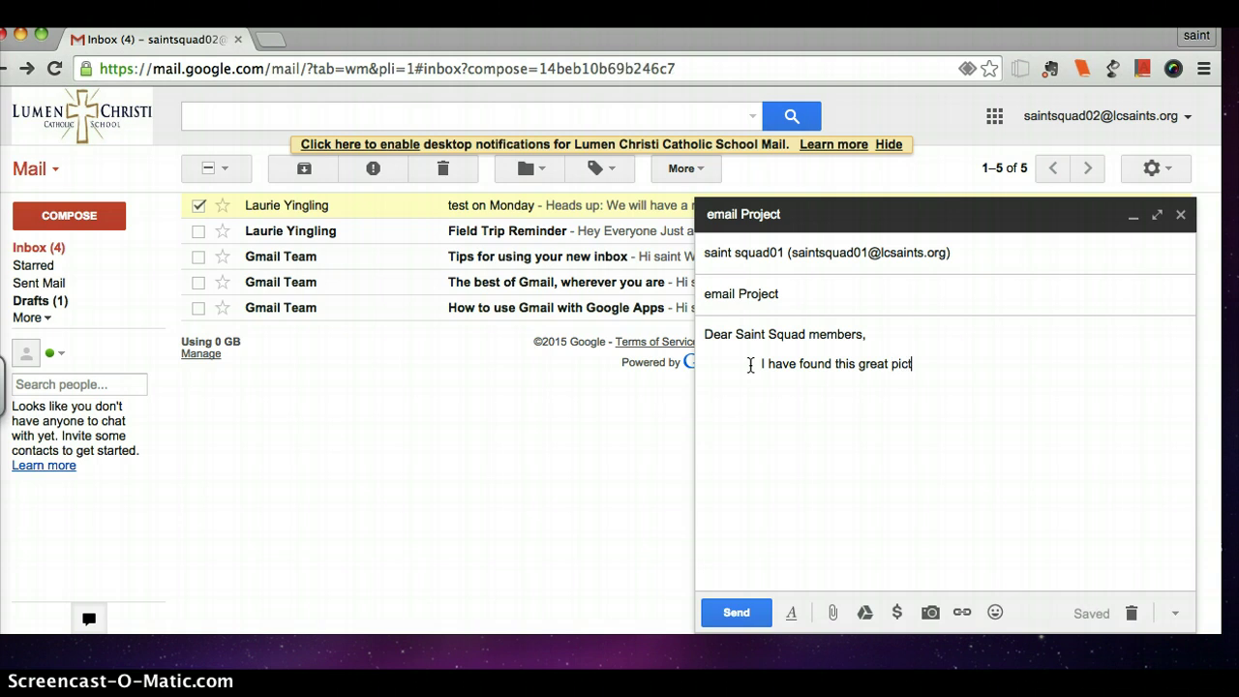
text(ure of a whale)
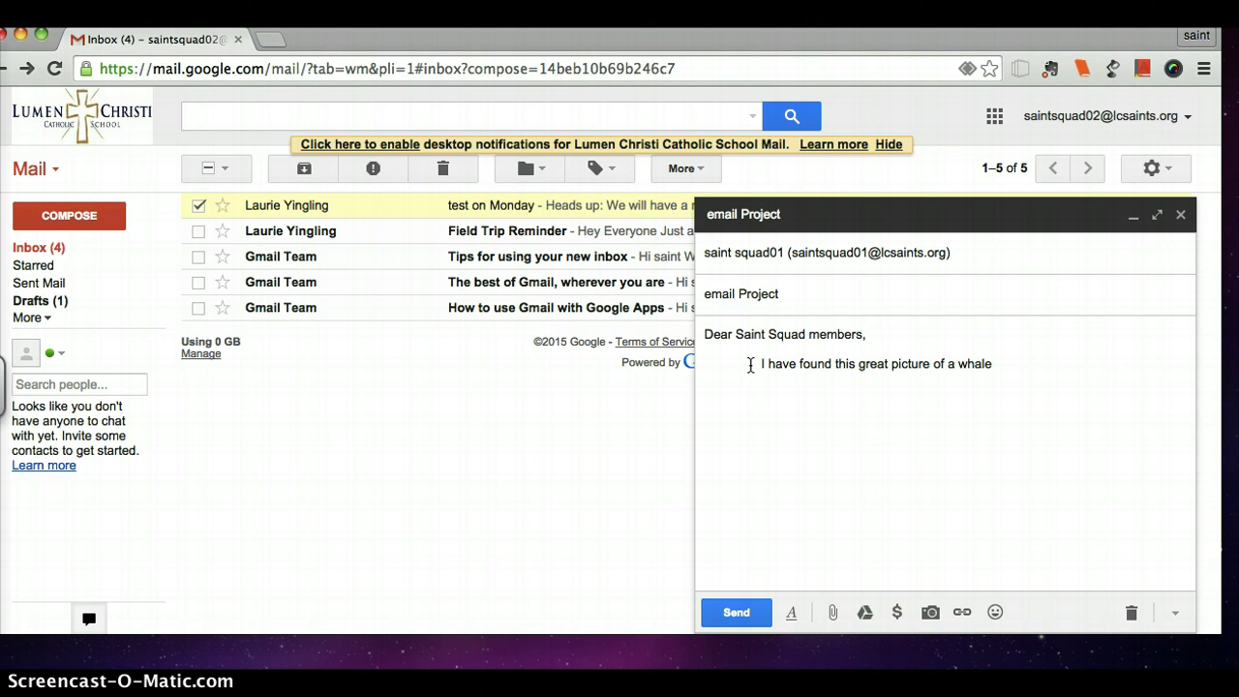
text(. i would like to use it in ou)
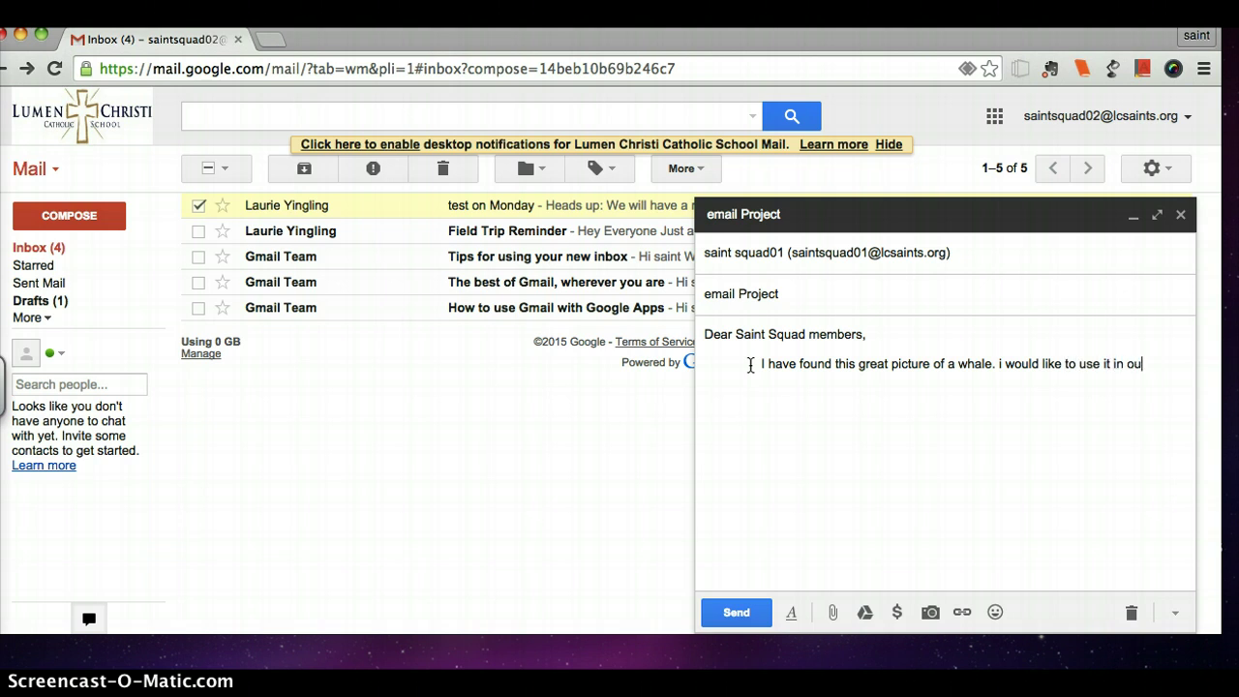
text(t project)
text(.)
key(BackSpace)
text(. Is that ok?)
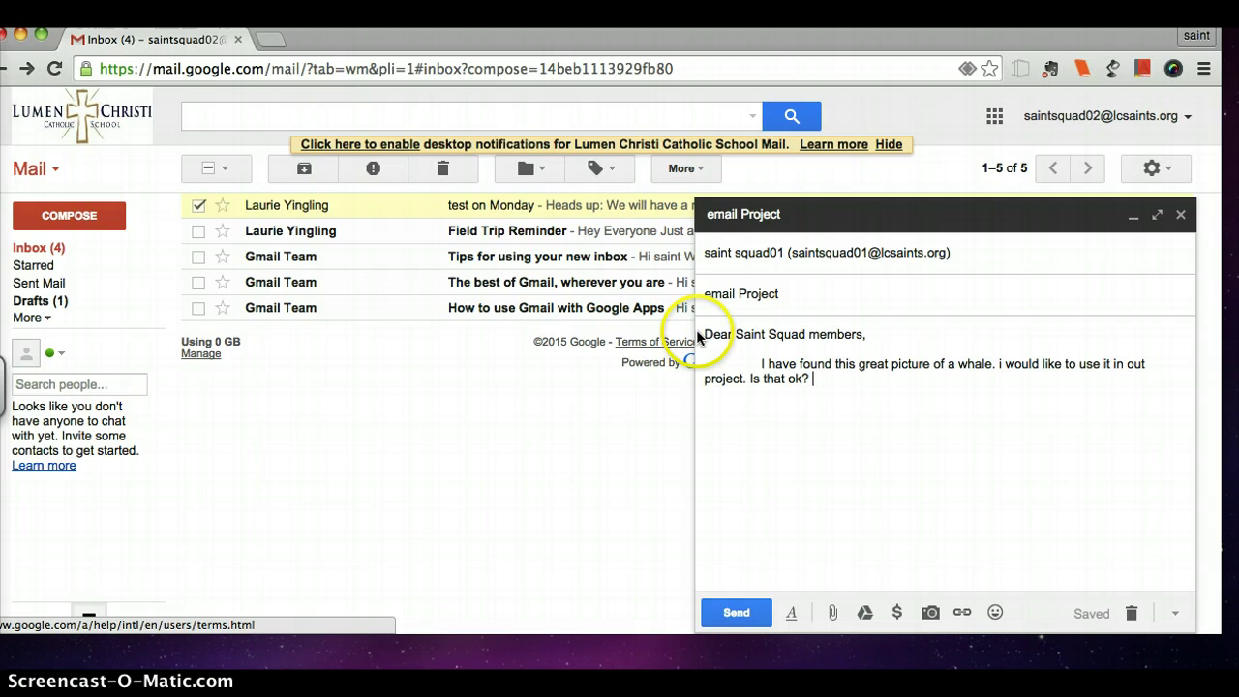
Select the whole message body and set its text size to Large.
click(775, 359)
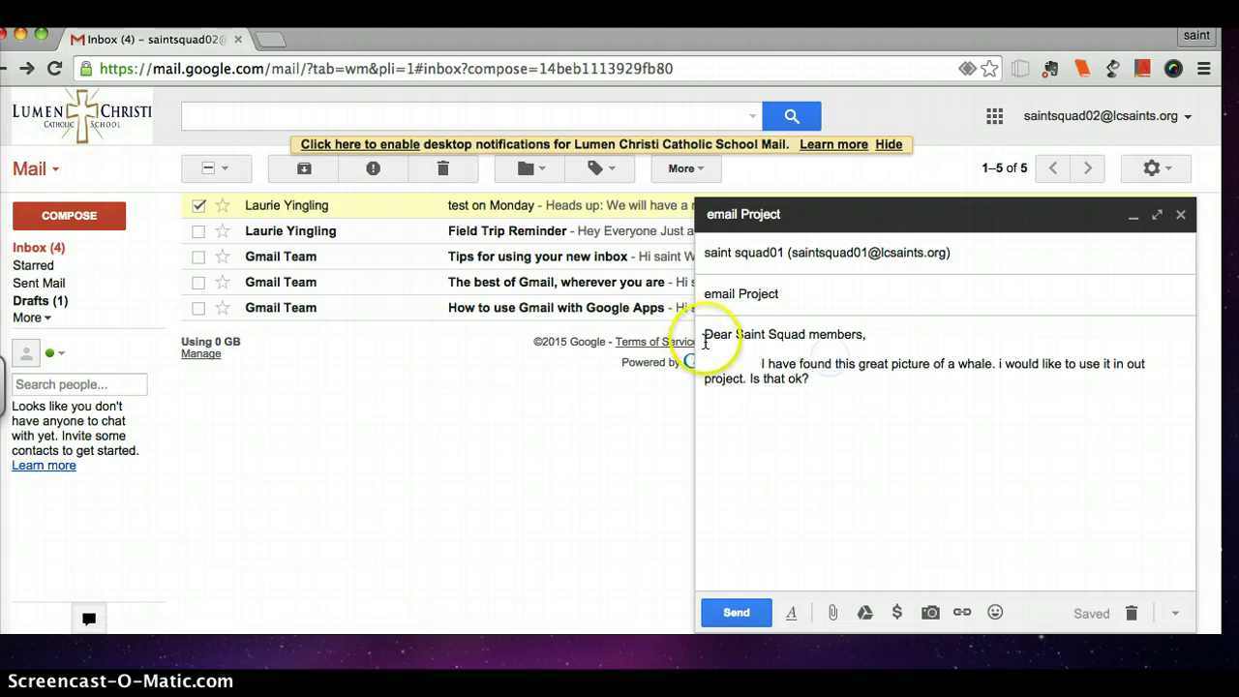
triple_click(707, 335)
drag(893, 375, 910, 387)
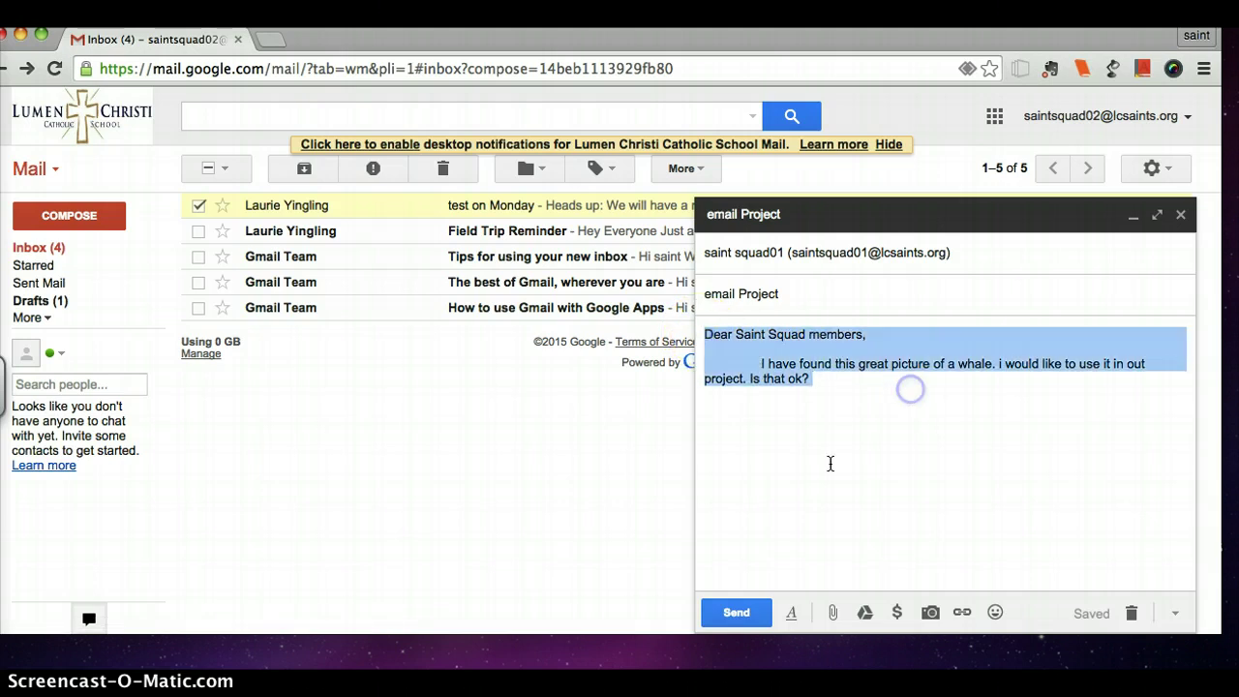
click(791, 613)
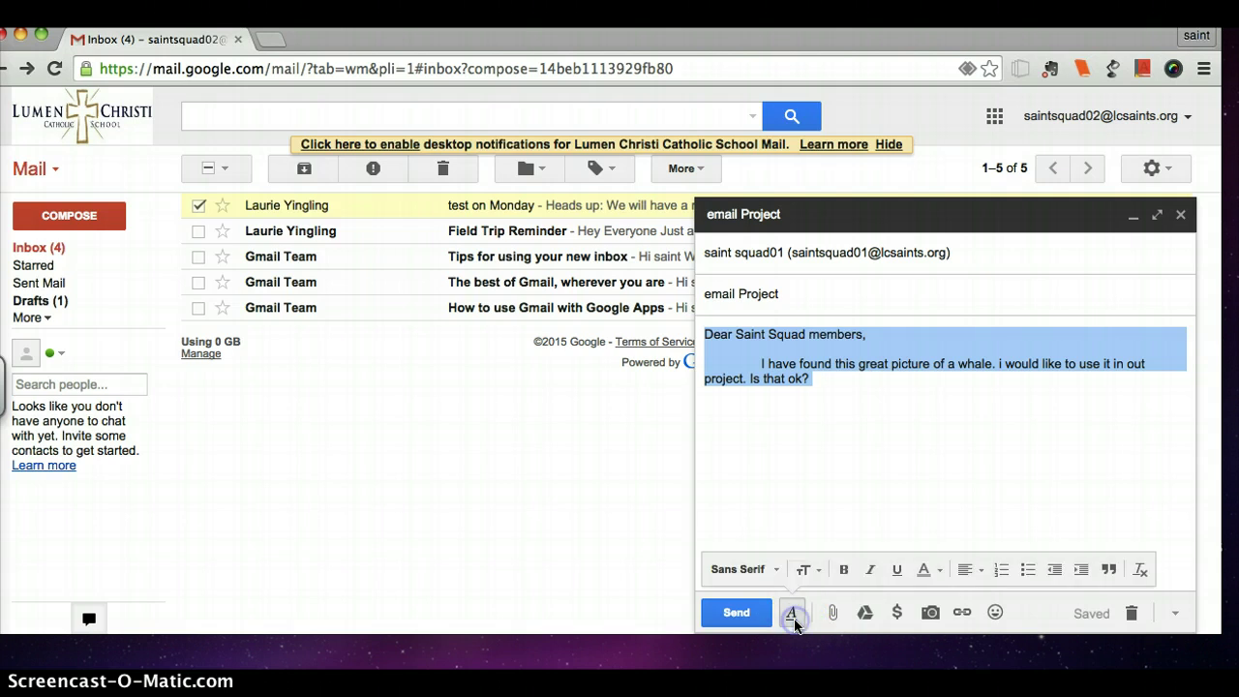
click(806, 570)
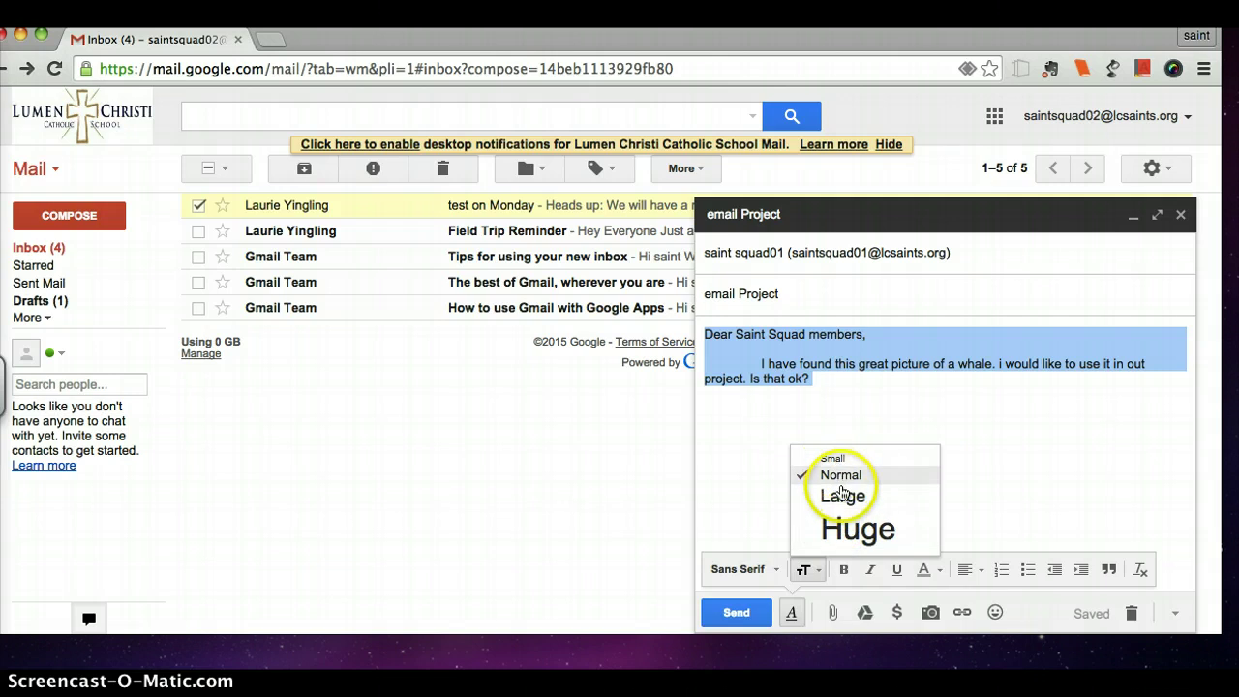
click(840, 496)
click(865, 433)
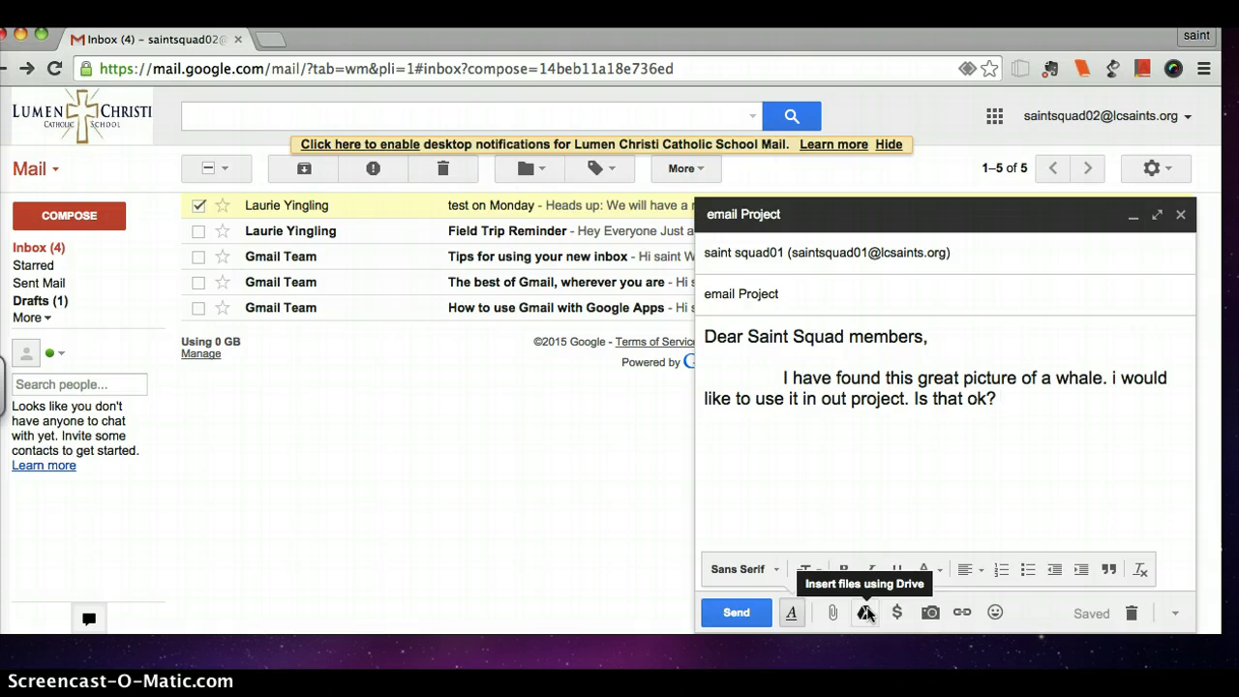
click(931, 617)
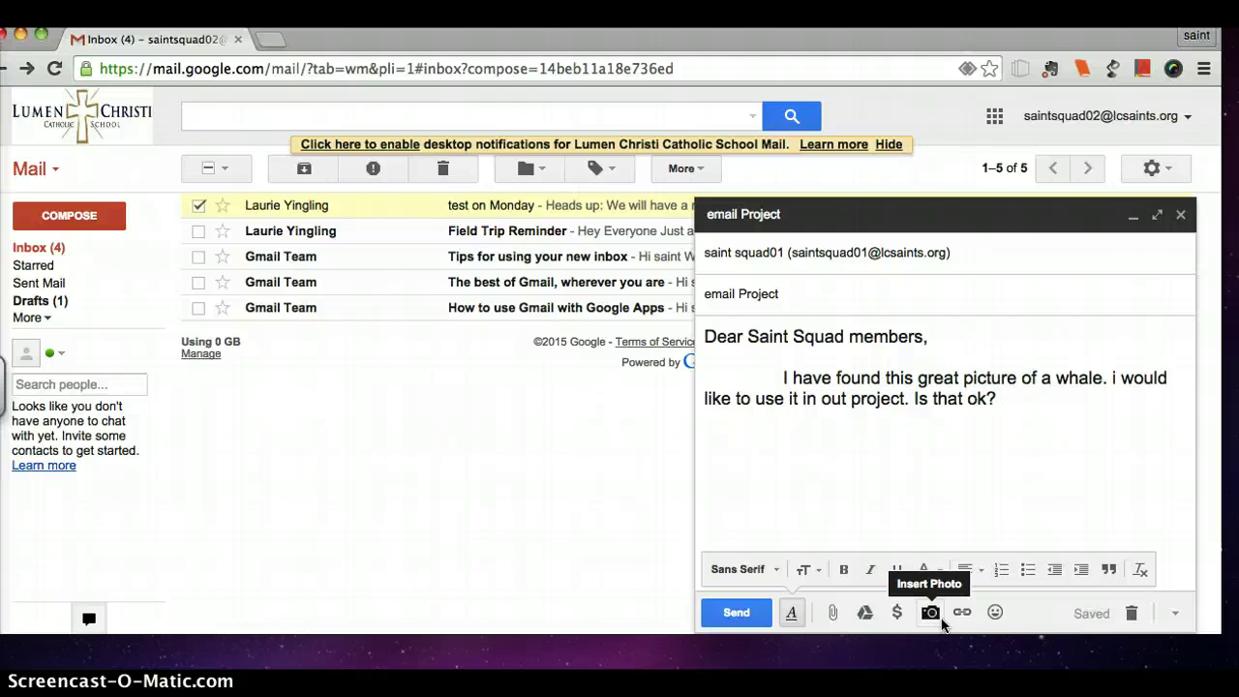
Insert kids.jpg inline by dragging it from the desktop into the Upload Photos dialog.
click(942, 620)
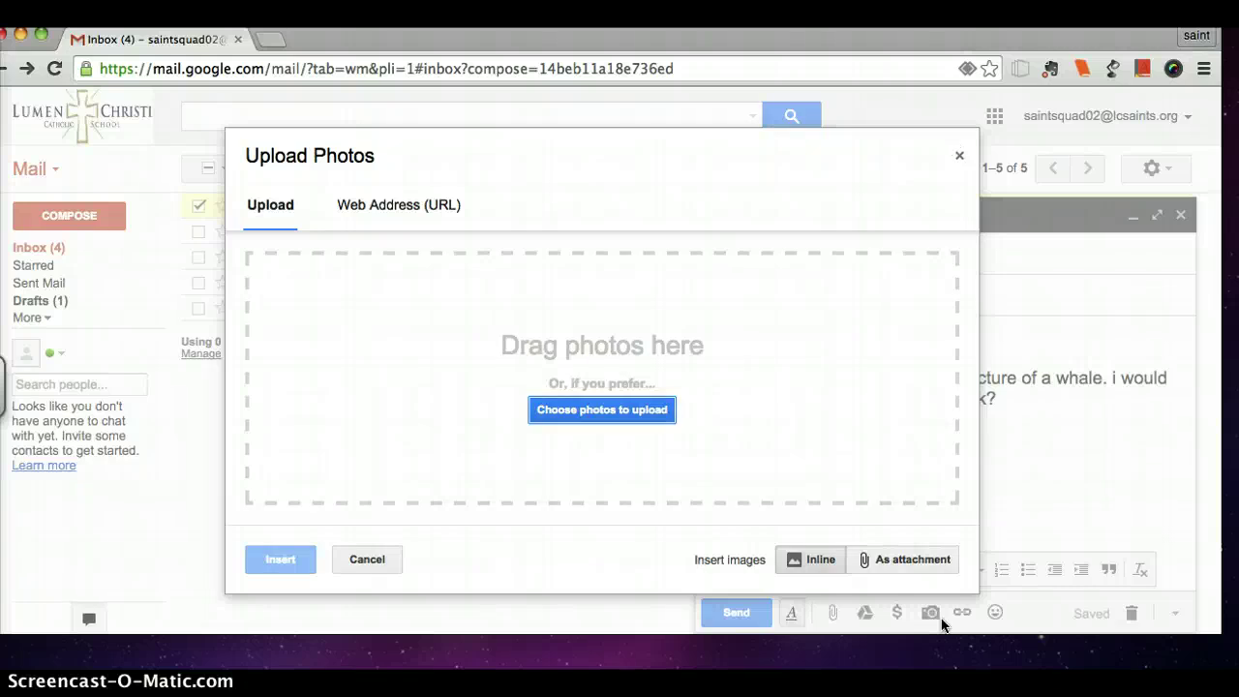
drag(1120, 42, 929, 42)
click(1147, 290)
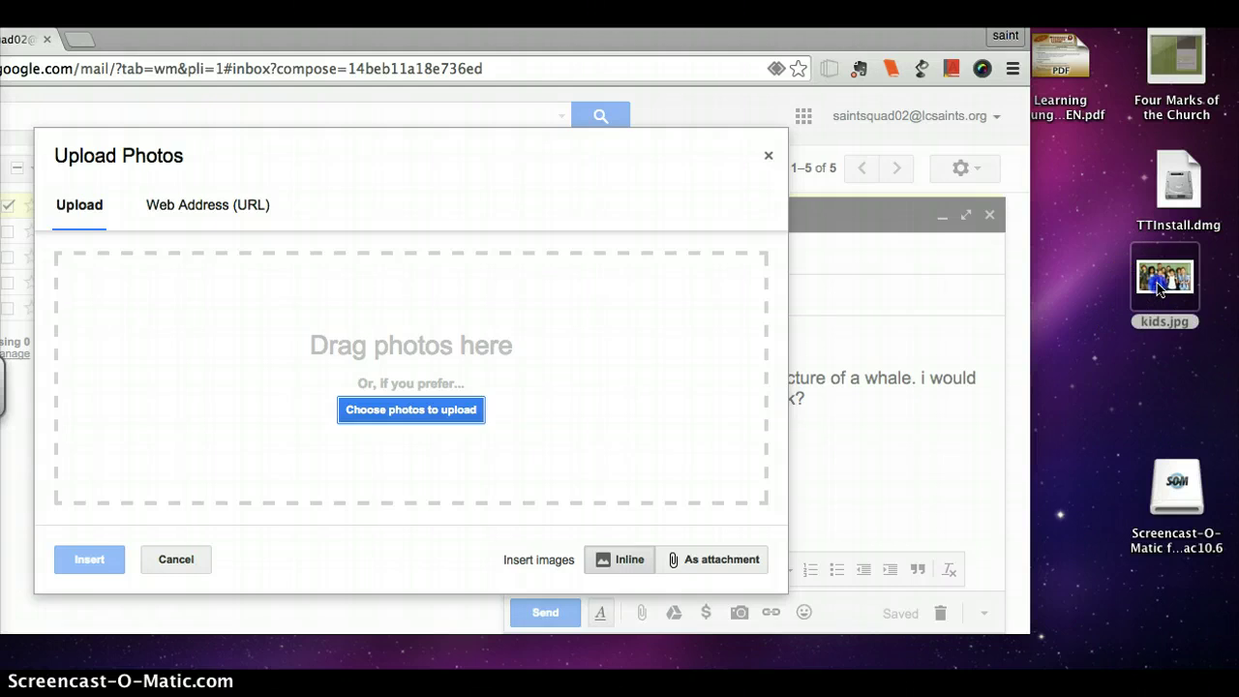
drag(1160, 290, 512, 332)
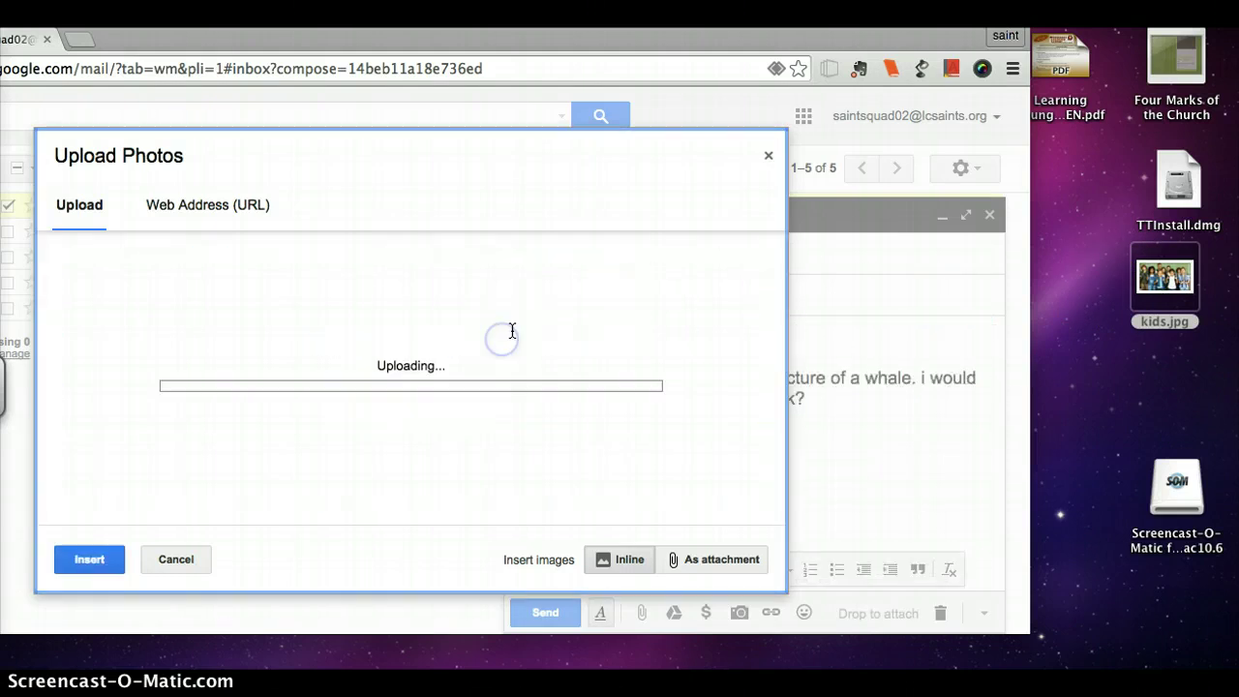
drag(835, 41, 1006, 41)
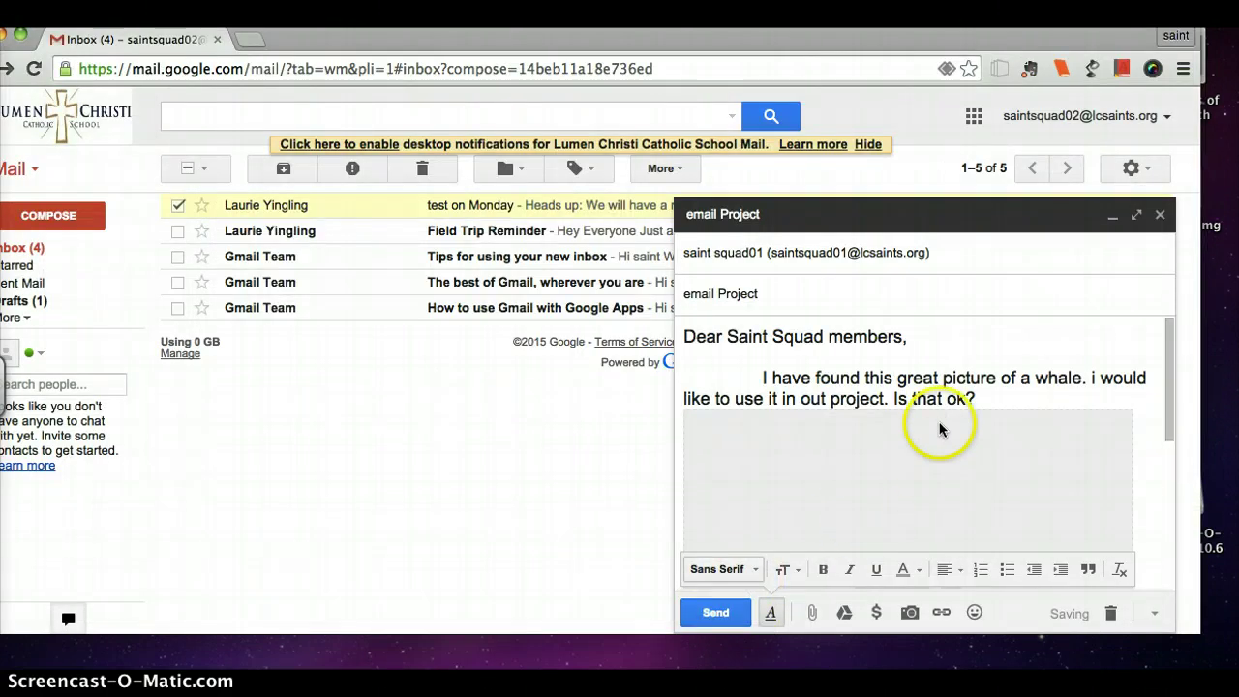
scroll(1031, 484, down, 2)
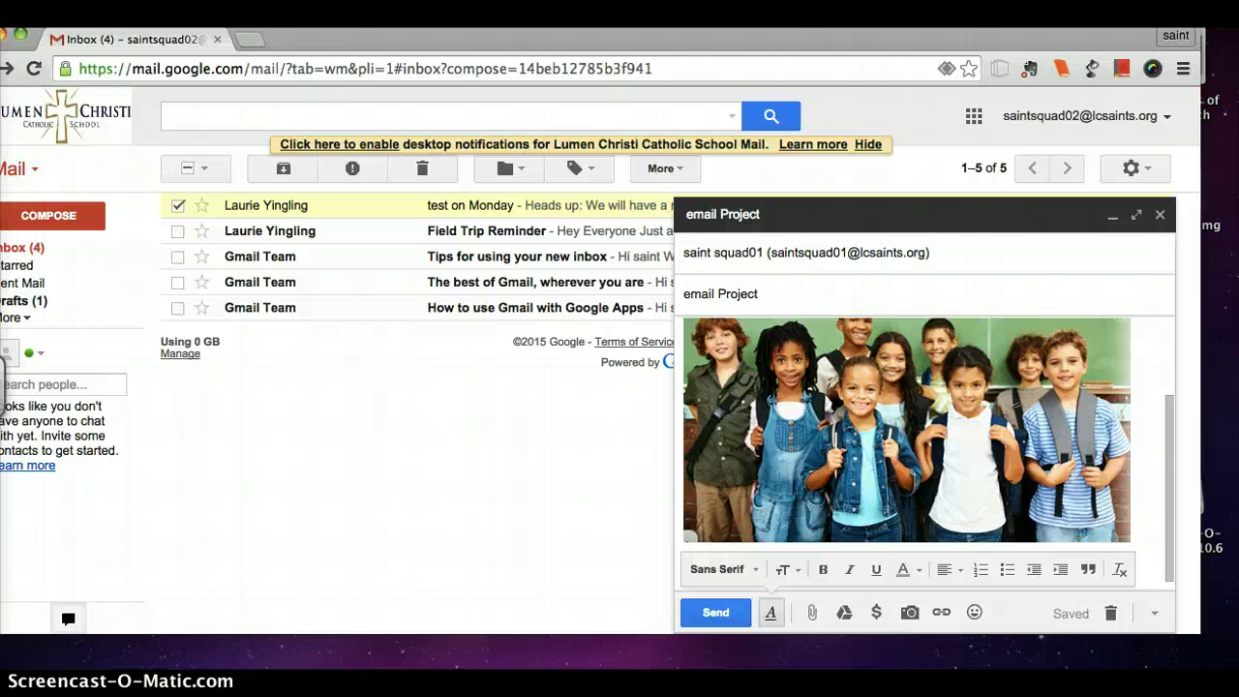
Search 'whales' in a new tab, open the Wikipedia Whale article and copy its address.
click(248, 39)
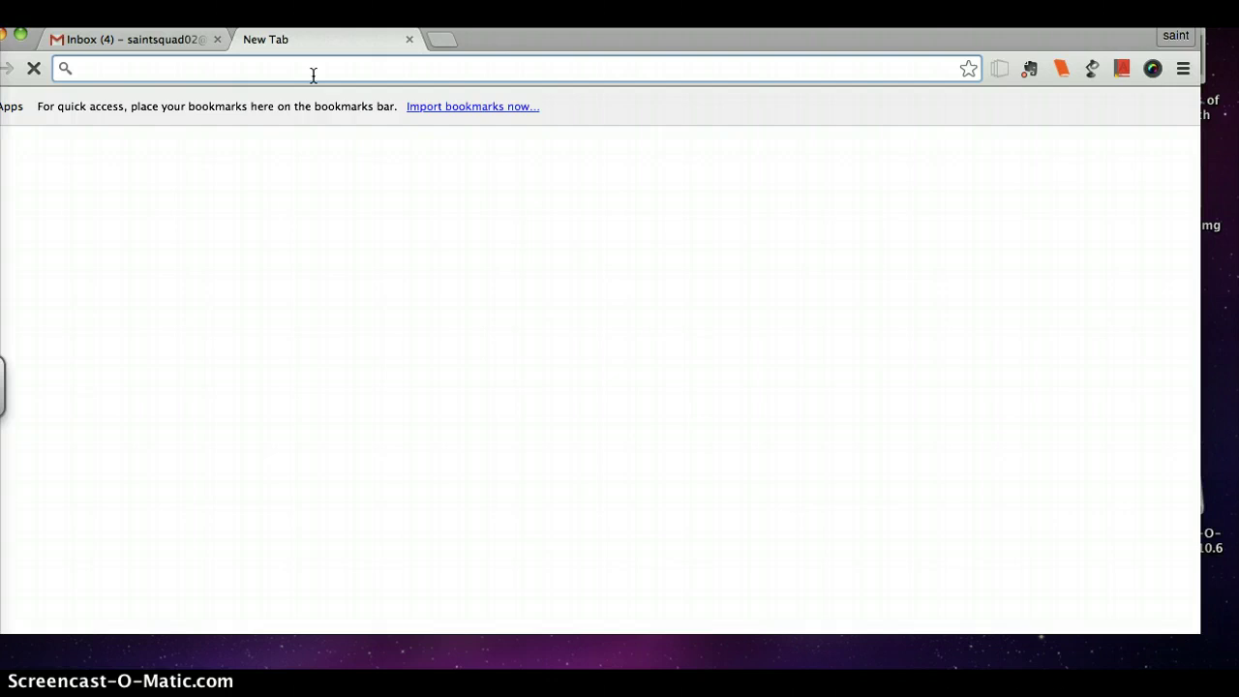
text(whales)
key(Return)
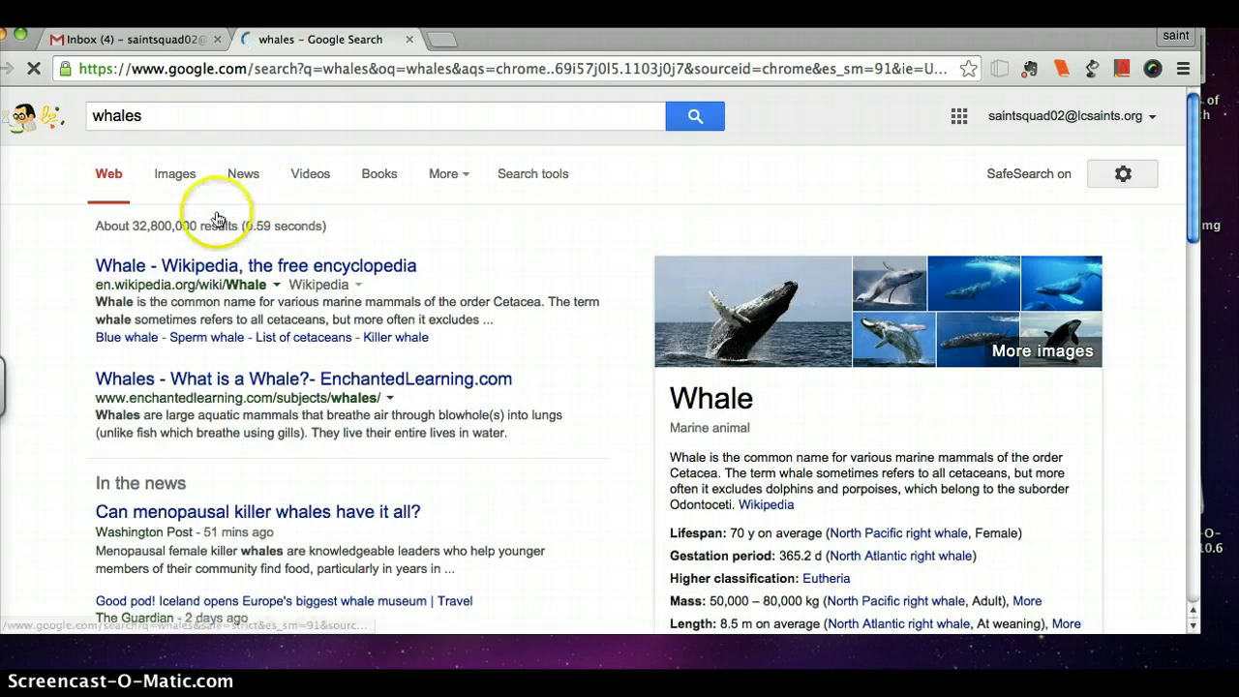
click(207, 268)
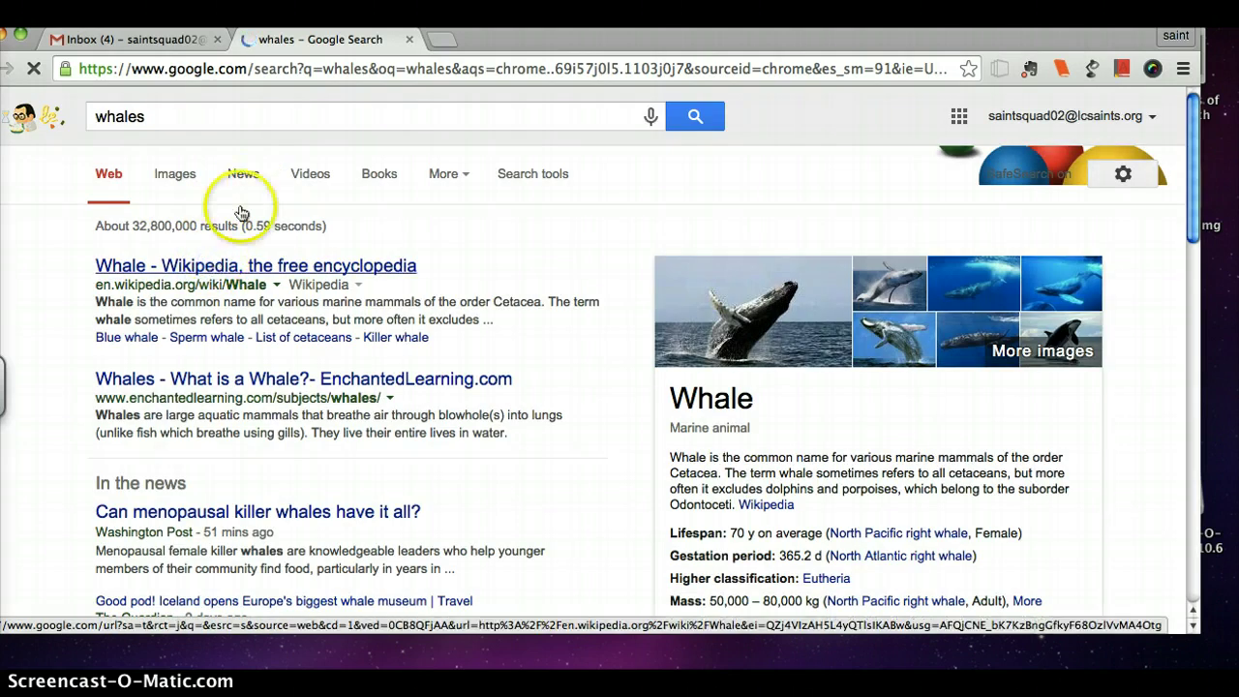
click(288, 68)
key(super+c)
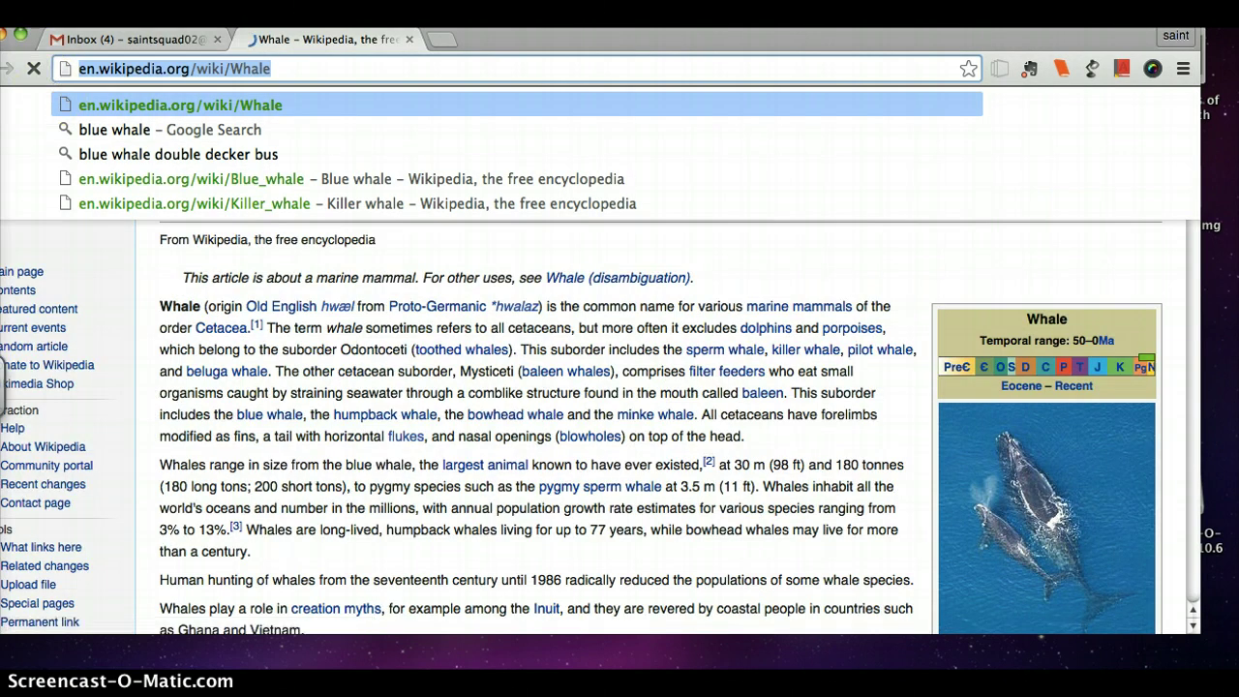
click(126, 39)
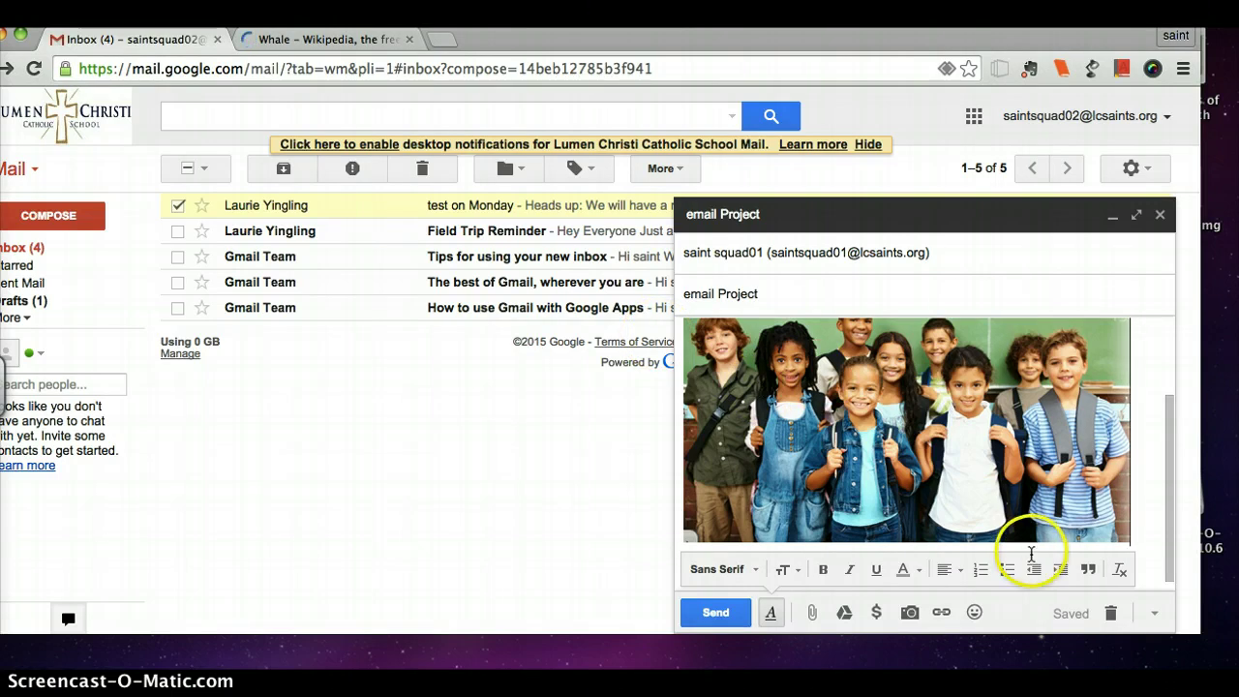
click(942, 612)
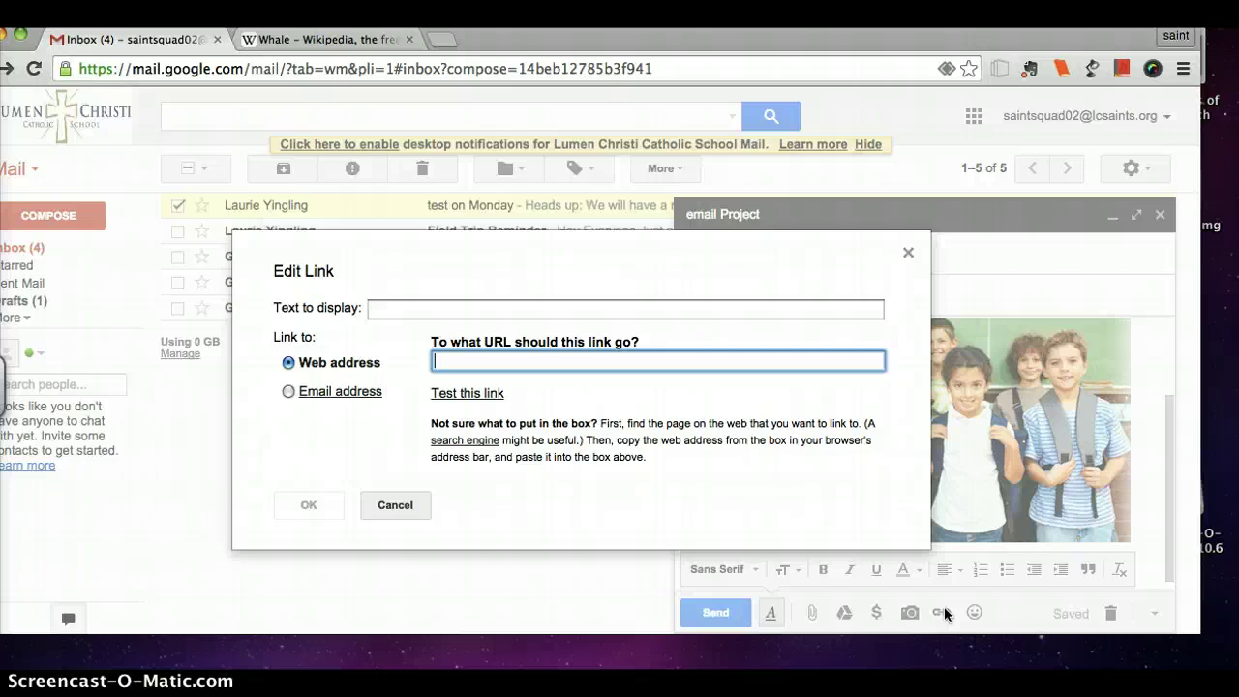
key(super+v)
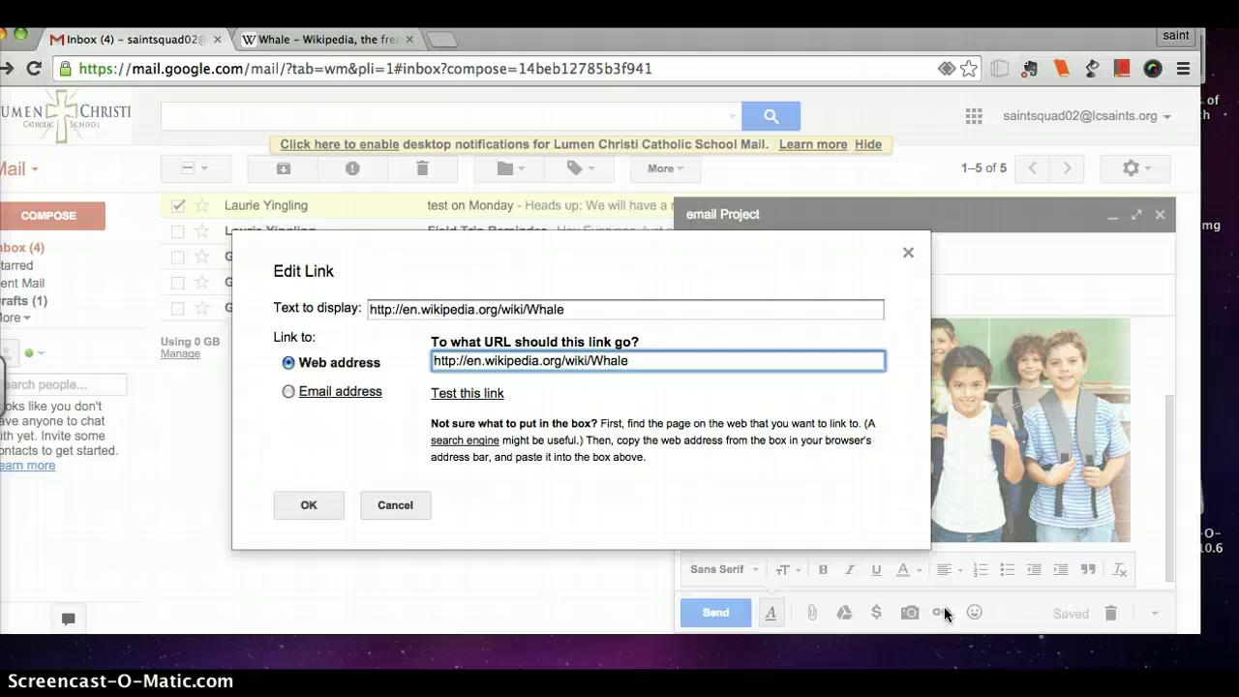
click(290, 509)
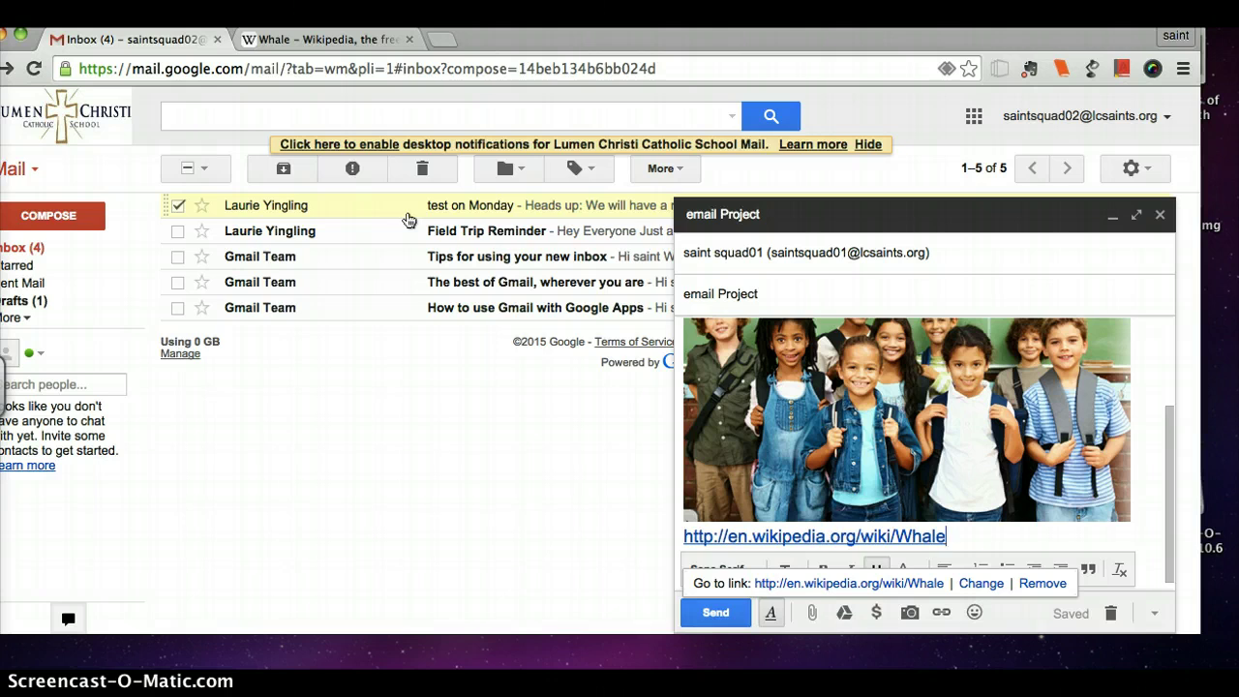
click(716, 613)
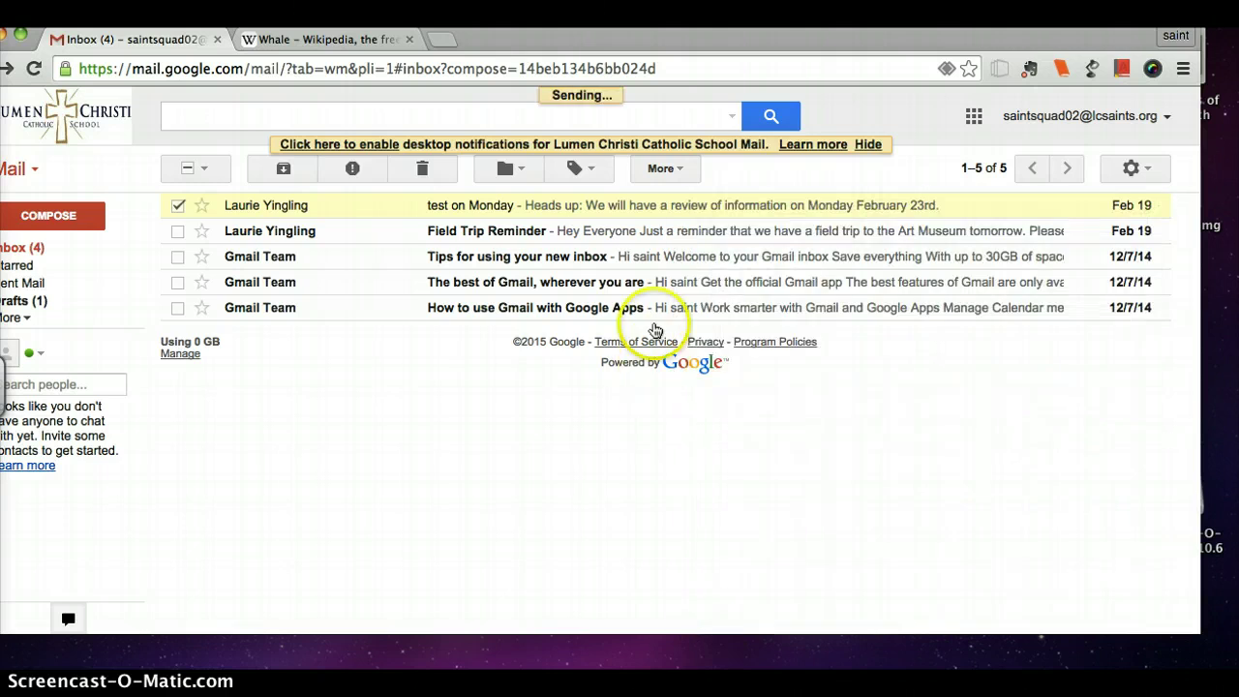
Open the 'test on Monday' email and dismiss the dictionary popup.
click(494, 203)
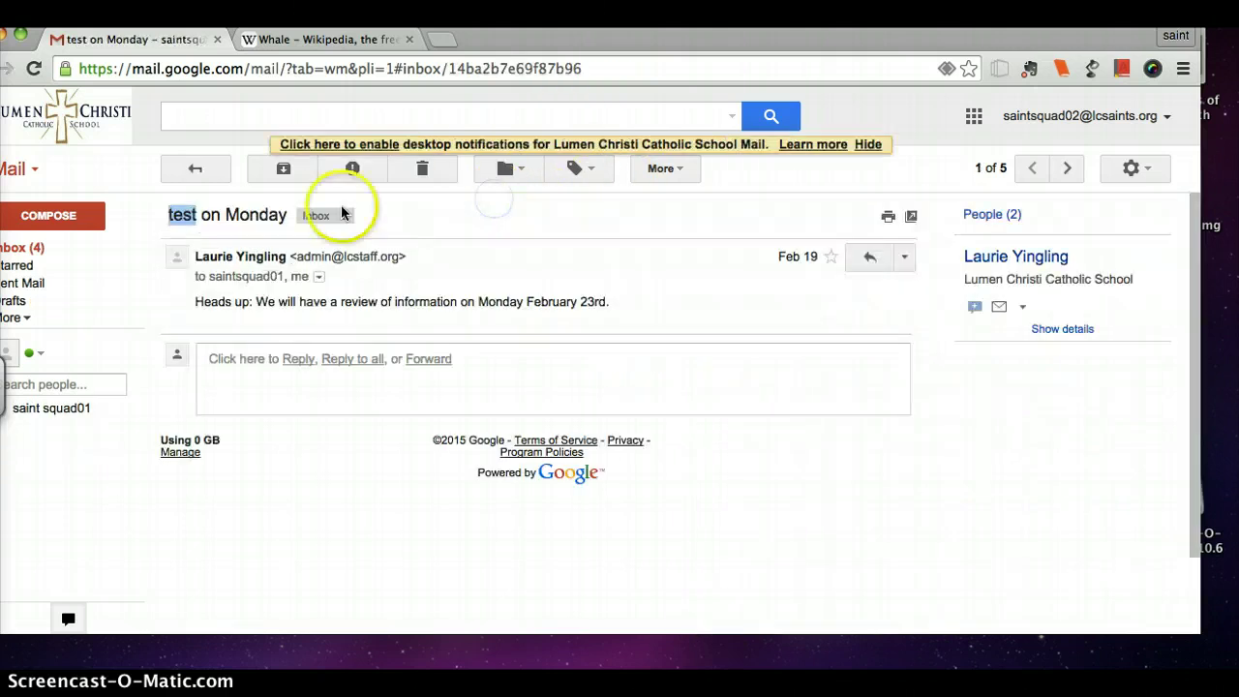
click(504, 294)
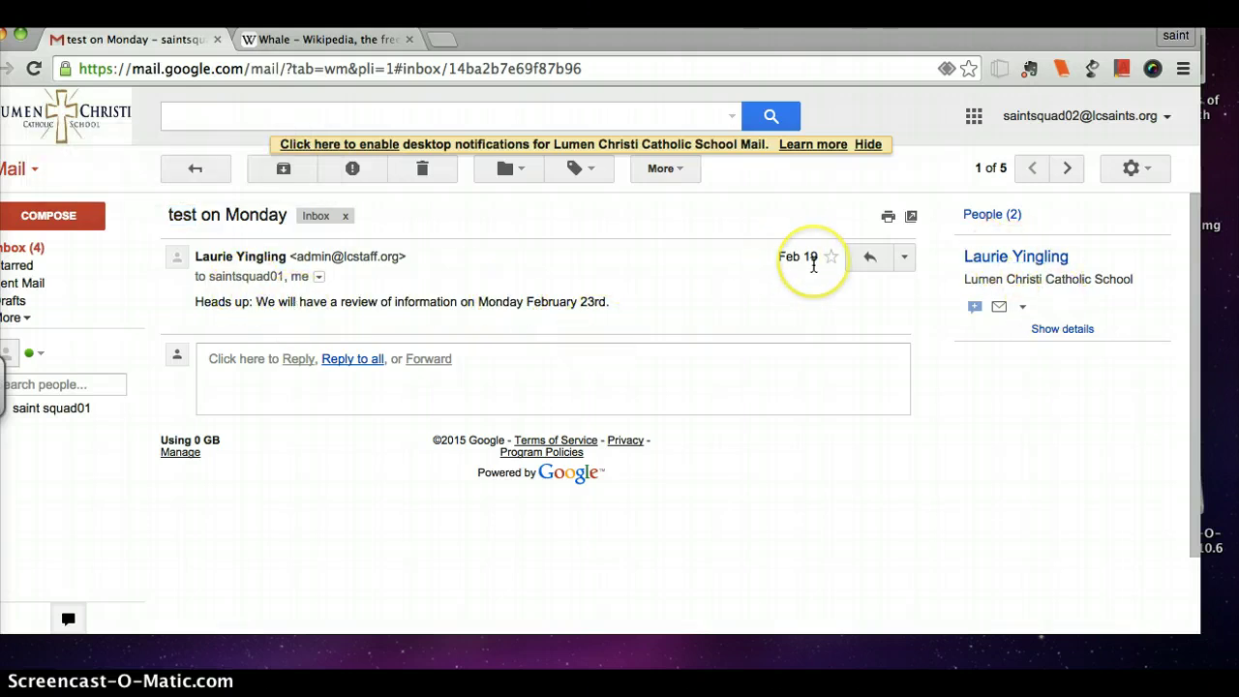
mouse_move(813, 265)
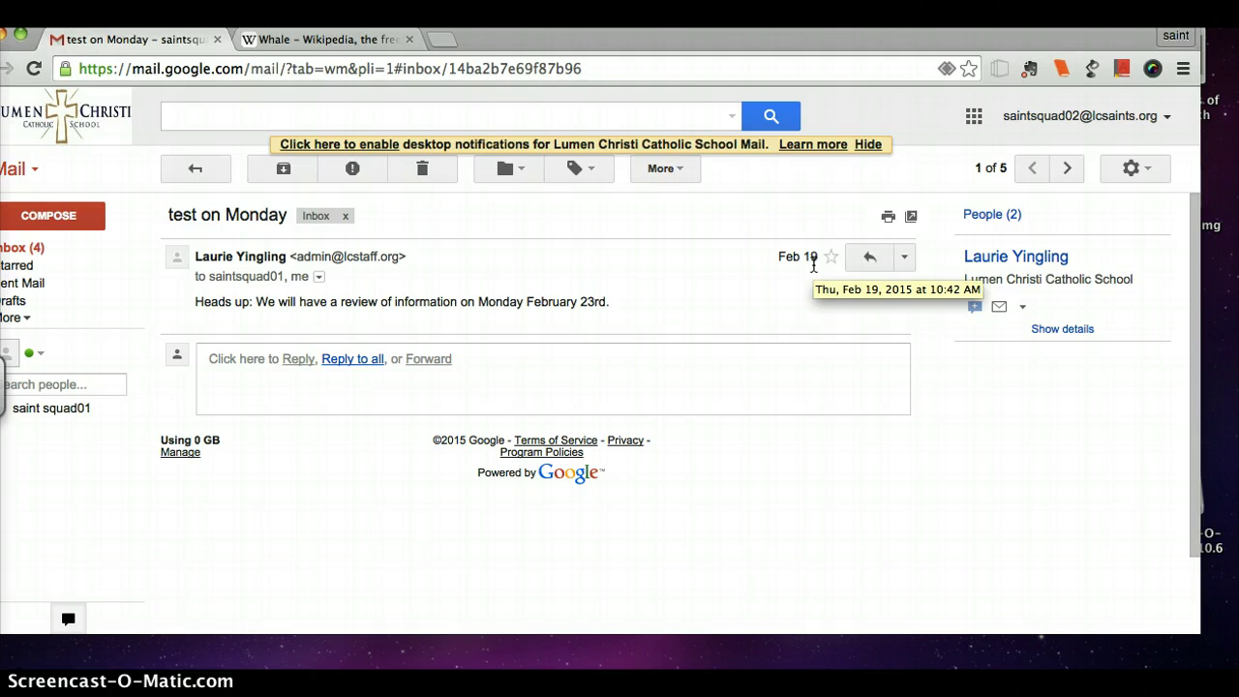